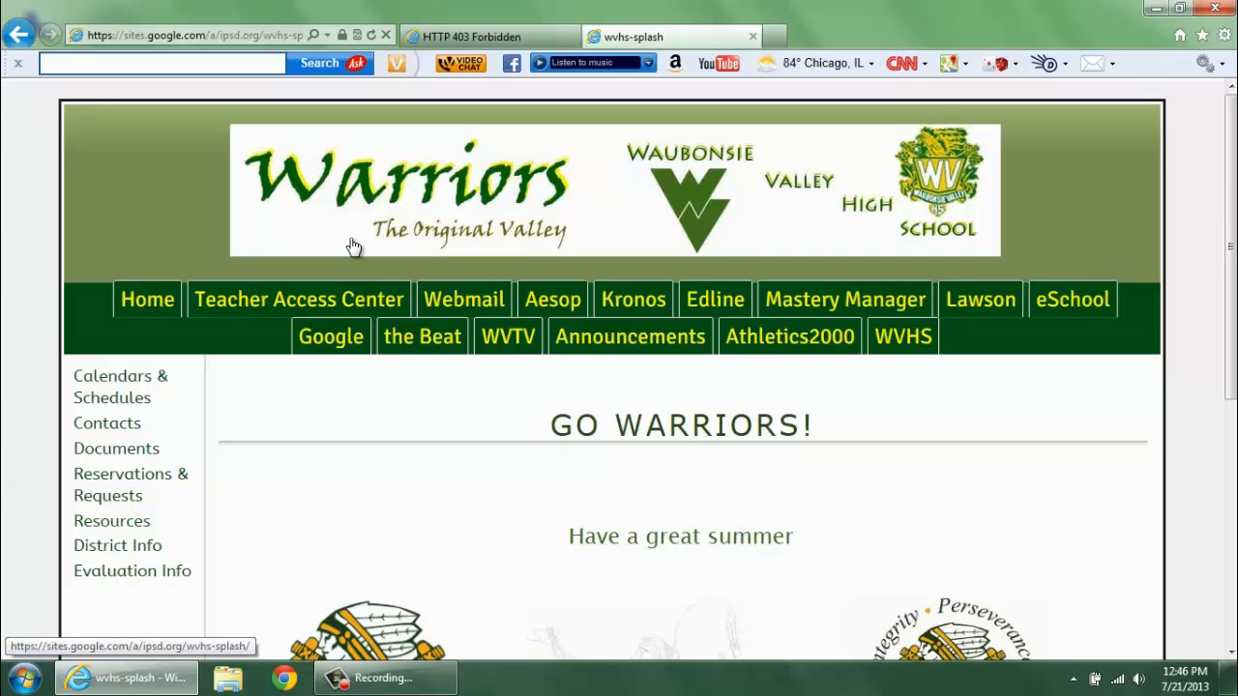
- Sign in to Edline with the account's screen name and password
{"action": "left_click", "coordinate": [711, 301]}
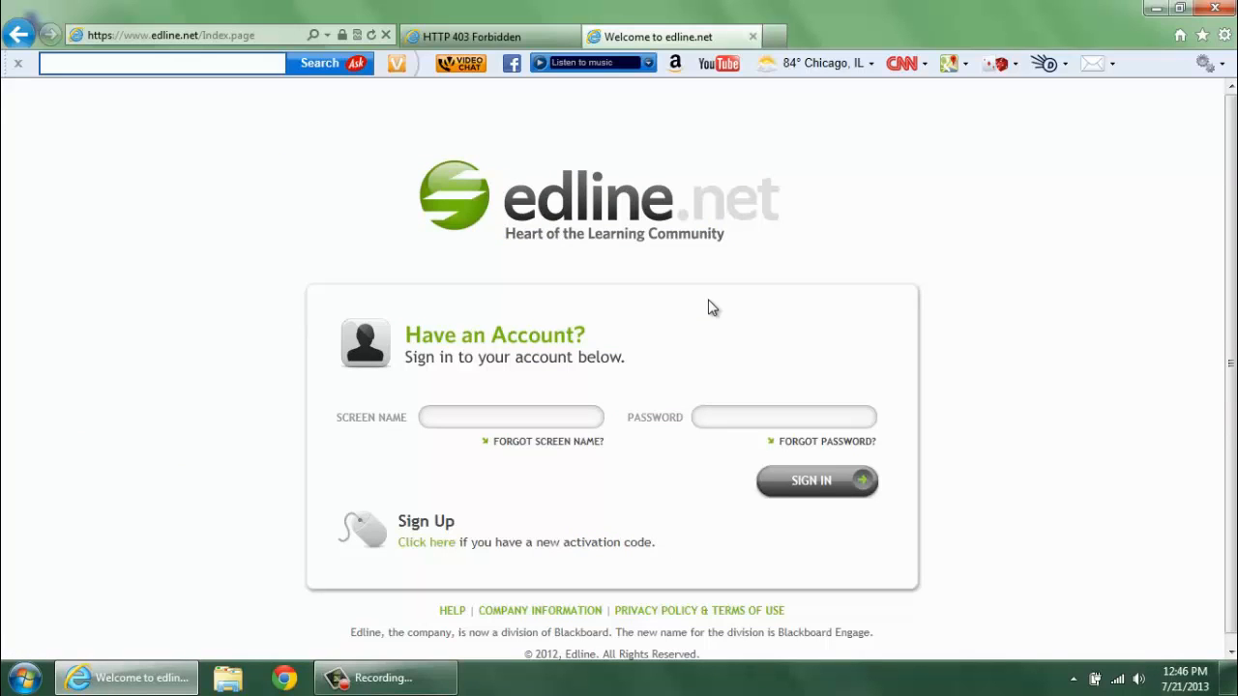
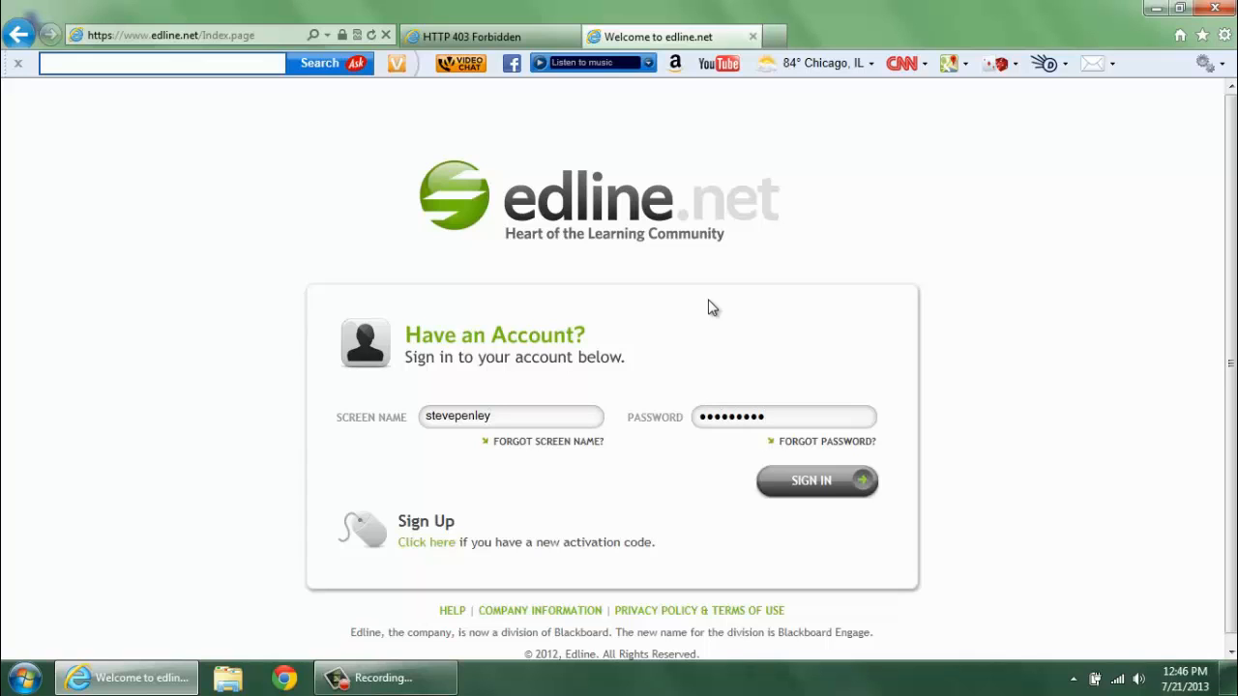
{"action": "left_click", "coordinate": [824, 485]}
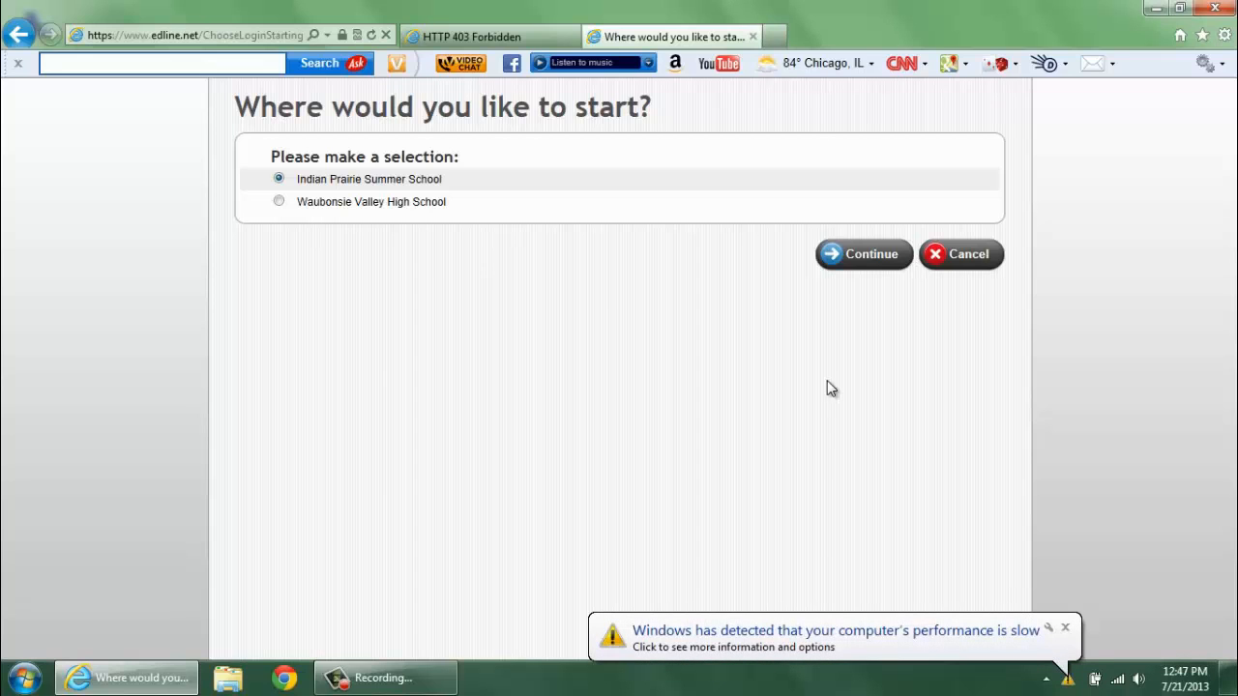
- Continue into the Indian Prairie Summer School site and go to MY EDLINE
{"action": "left_click", "coordinate": [871, 259]}
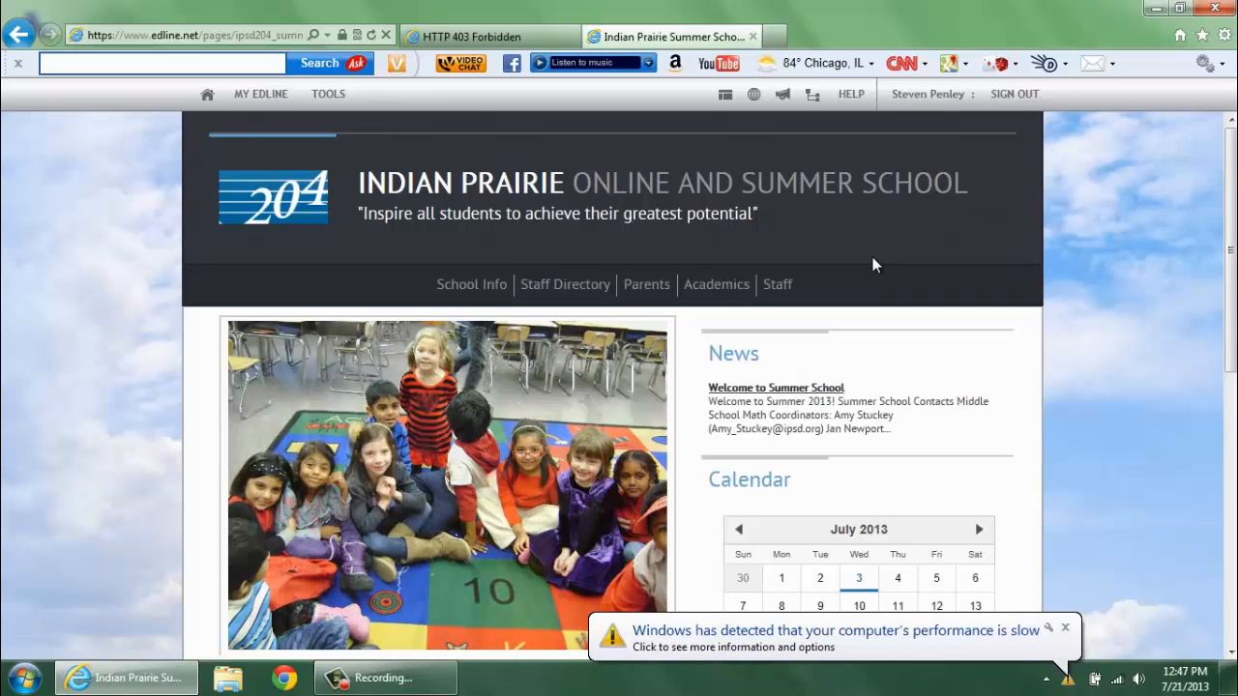
{"action": "left_click", "coordinate": [277, 100]}
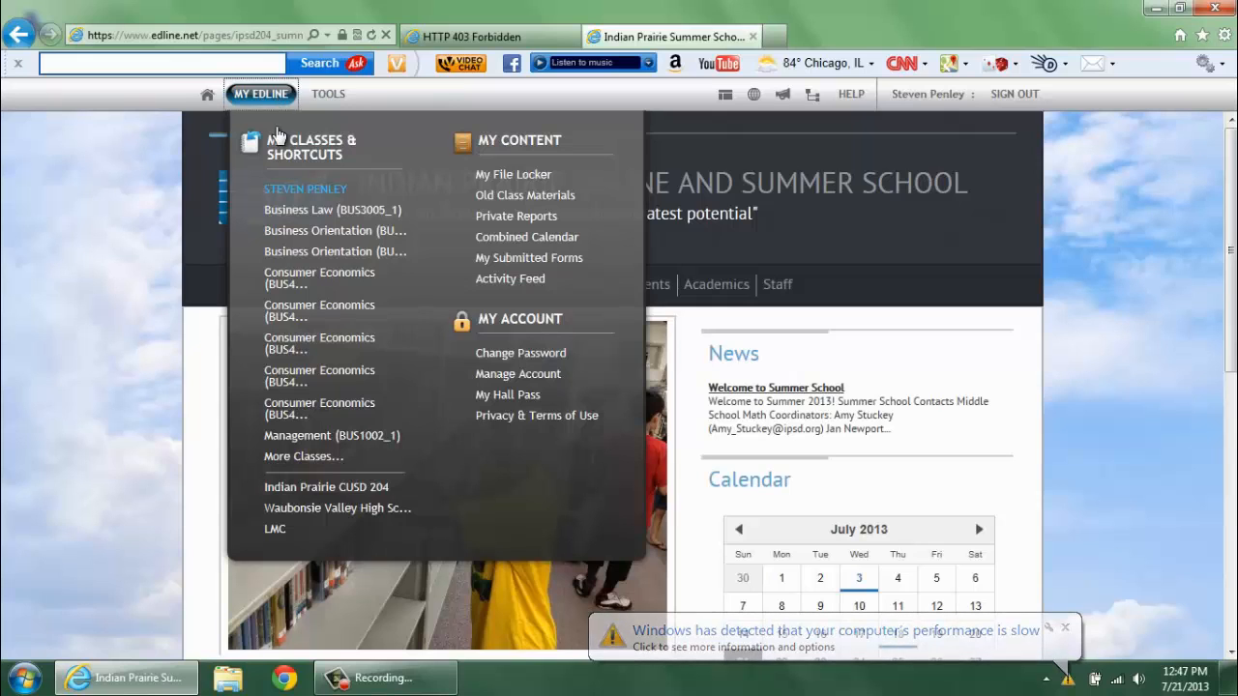
- Open the MasterClassPage from the More Classes directory list
{"action": "left_click", "coordinate": [297, 455]}
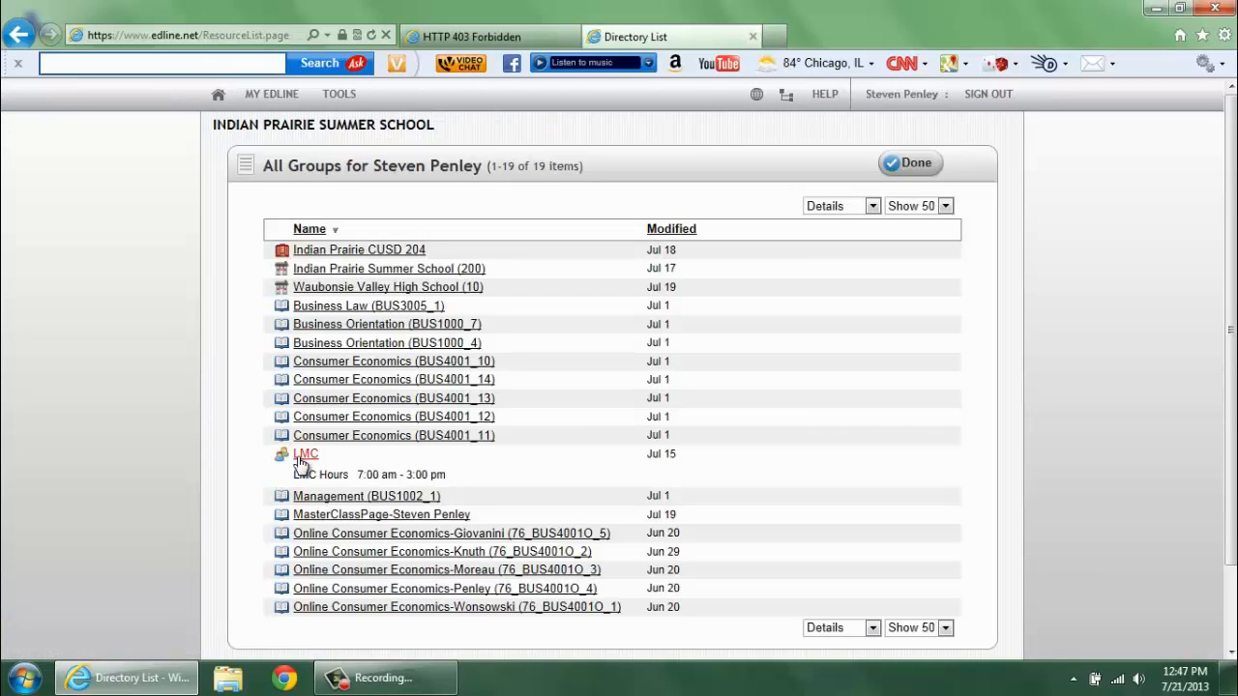
{"action": "left_click", "coordinate": [344, 518]}
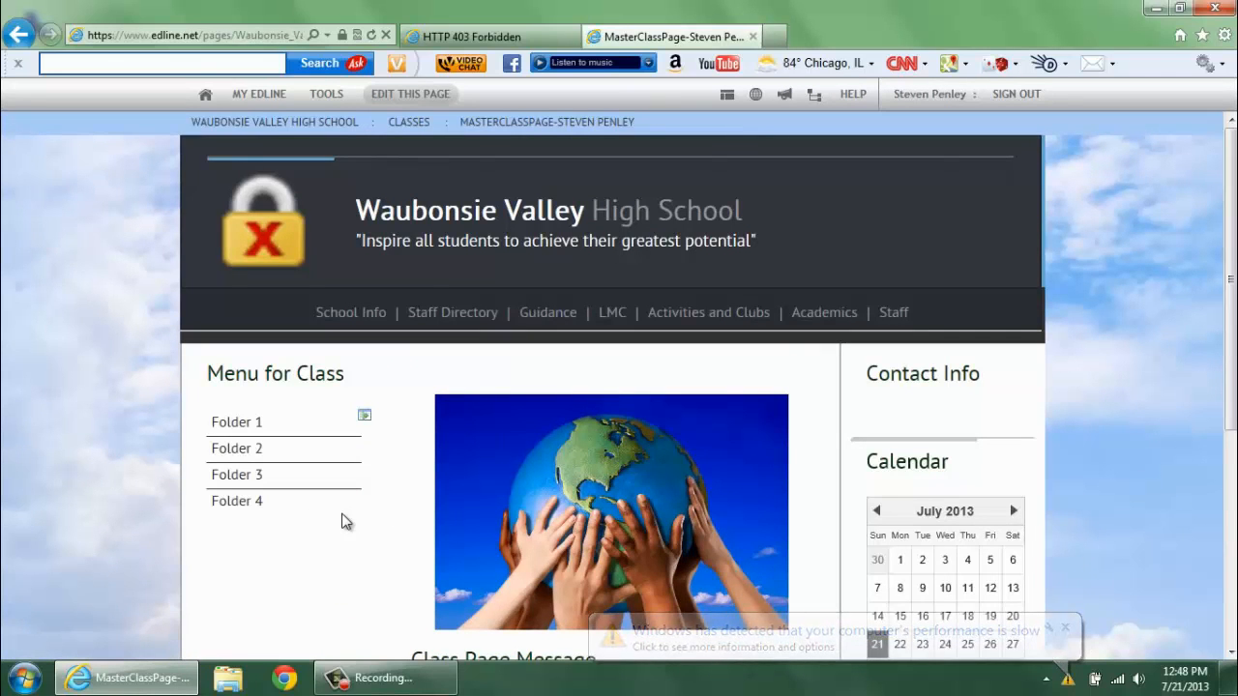
{"action": "mouse_move", "coordinate": [343, 513]}
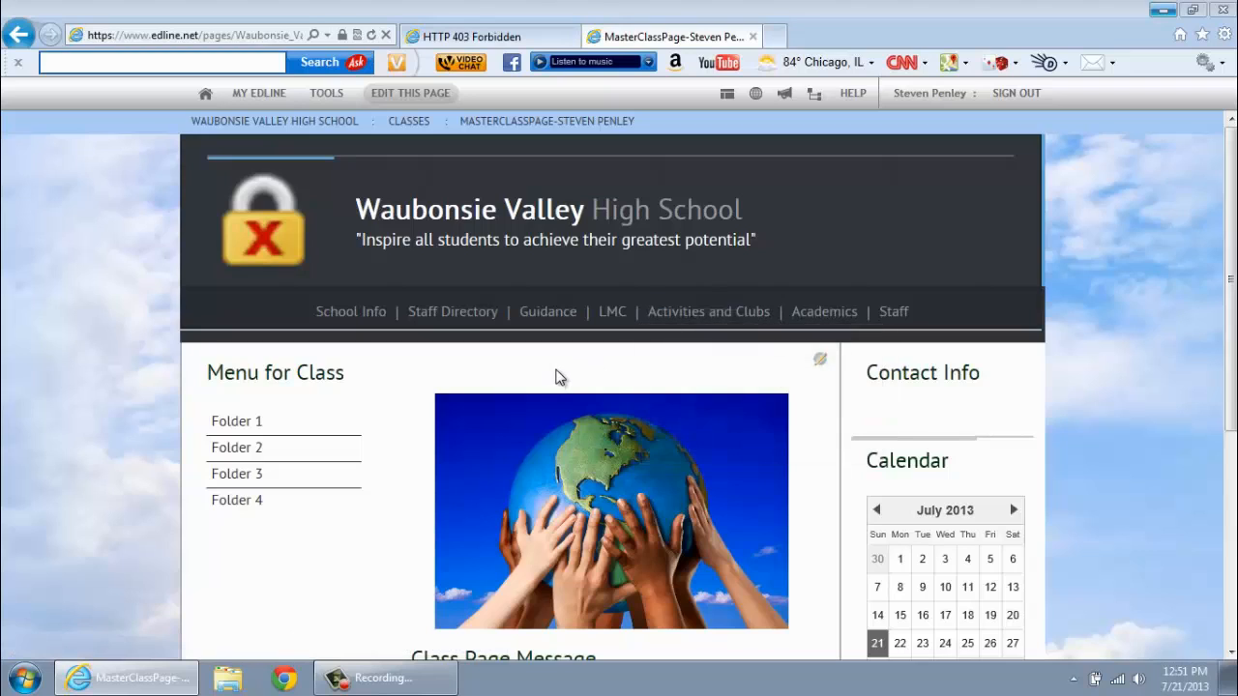
- Open the centre Class Title block on the Modify Document page and review its Add Content options
{"action": "left_click", "coordinate": [821, 362]}
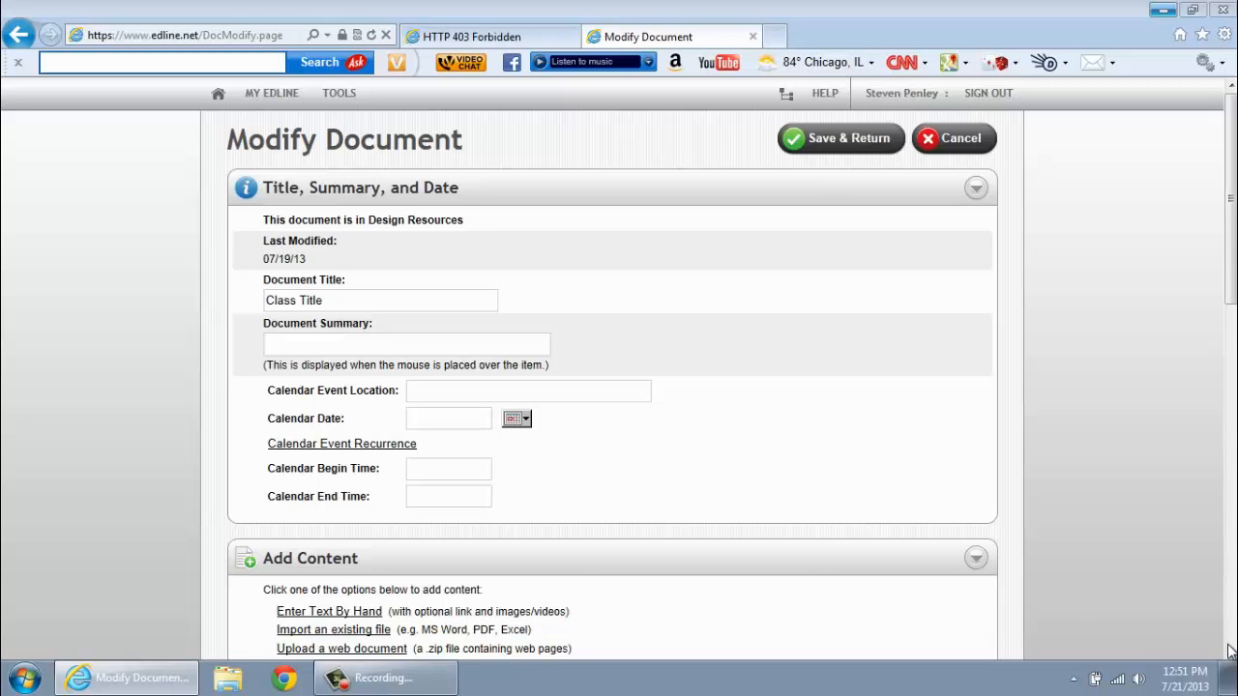
{"action": "scroll", "coordinate": [1230, 651], "scroll_direction": "down", "scroll_amount": 3}
{"action": "scroll", "coordinate": [1230, 651], "scroll_direction": "down", "scroll_amount": 2}
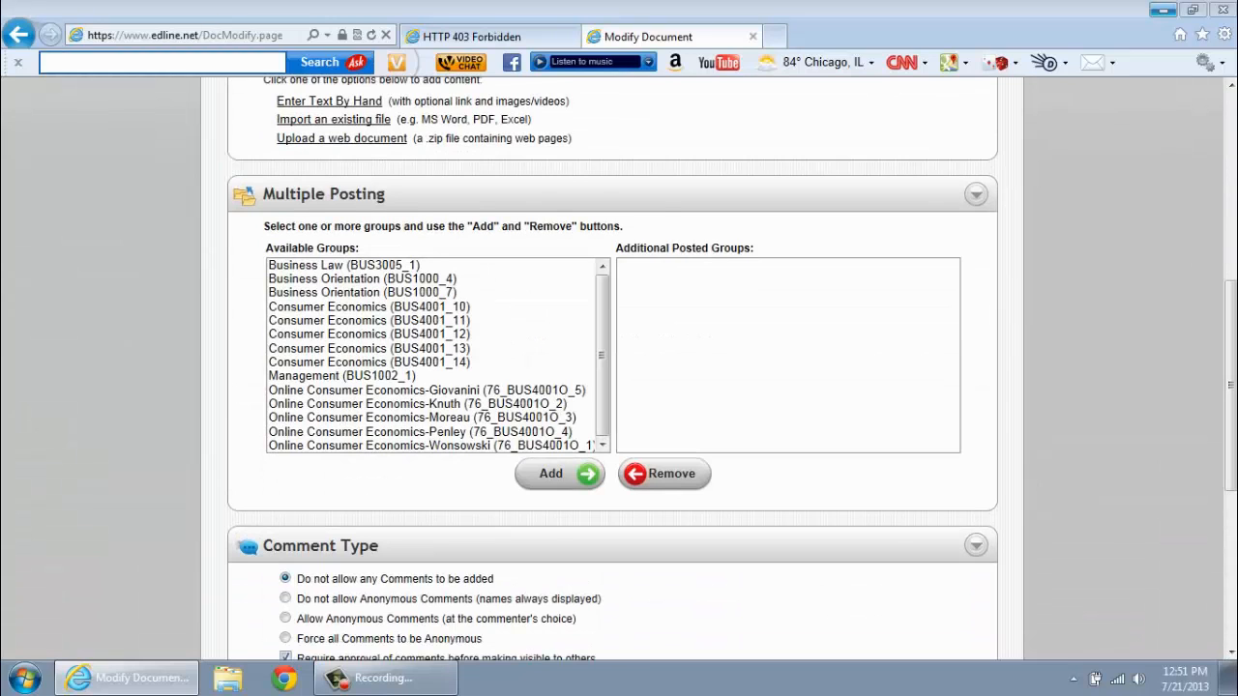
{"action": "scroll", "coordinate": [874, 171], "scroll_direction": "up", "scroll_amount": 2}
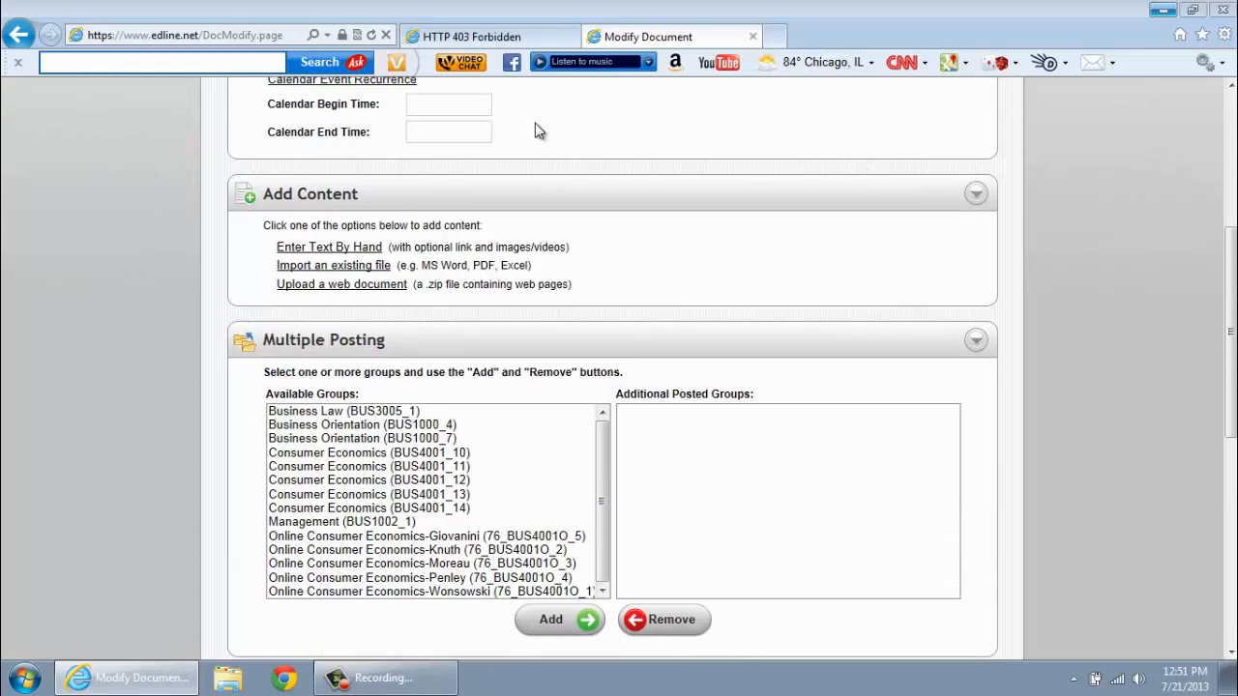
- Enter 'Business Internship' by hand as the content block's text
{"action": "left_click", "coordinate": [358, 248]}
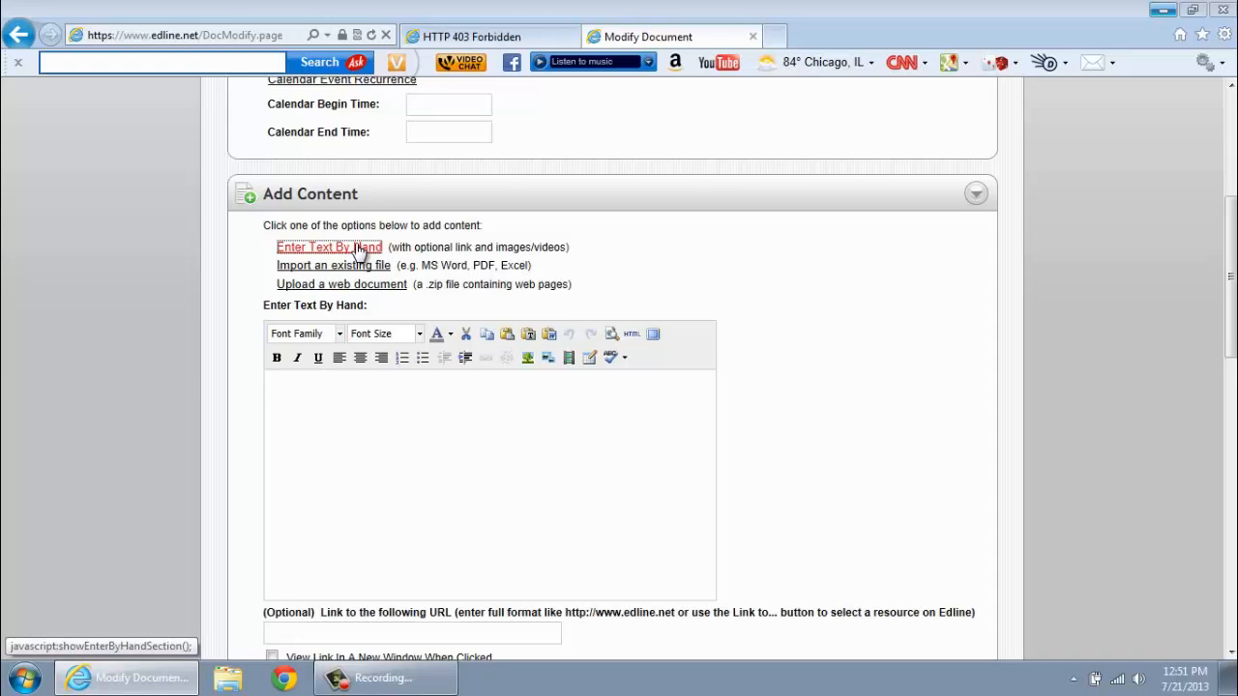
{"action": "left_click", "coordinate": [281, 386]}
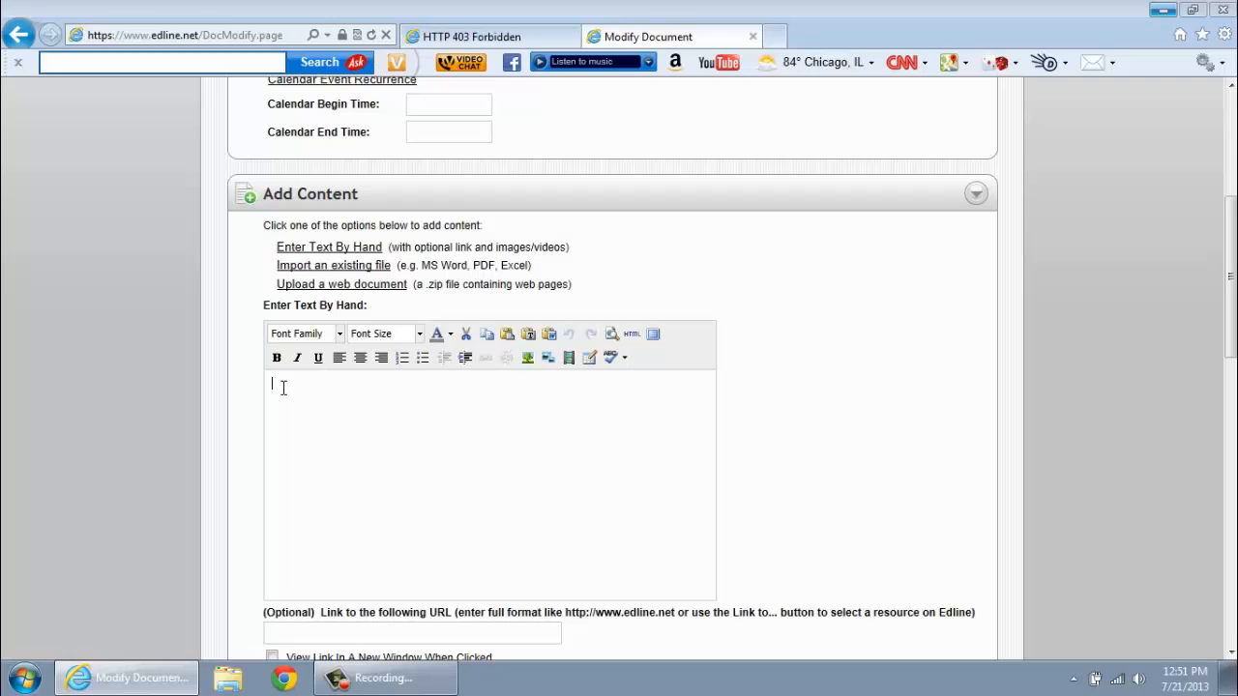
{"action": "type", "text": "Business Internship"}
- Format Business Internship as red, 14pt, bold and italic
{"action": "left_click_drag", "start_coordinate": [374, 384], "coordinate": [285, 389]}
{"action": "left_click", "coordinate": [450, 334]}
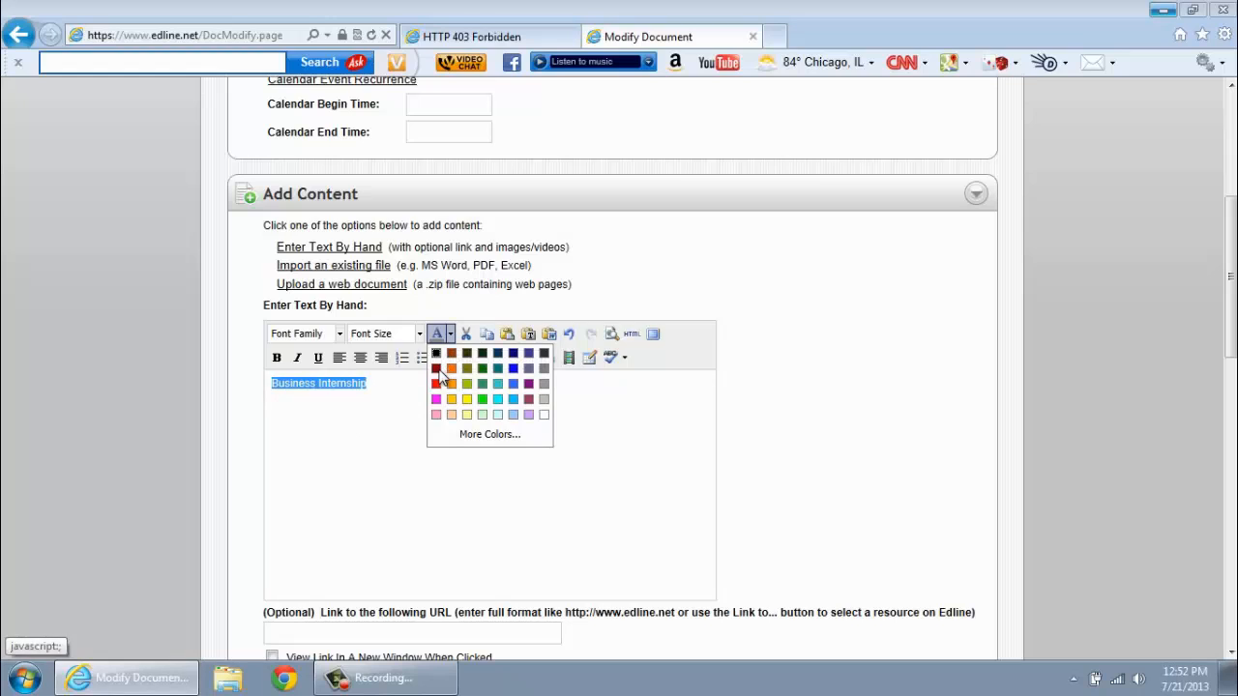
{"action": "left_click", "coordinate": [437, 384]}
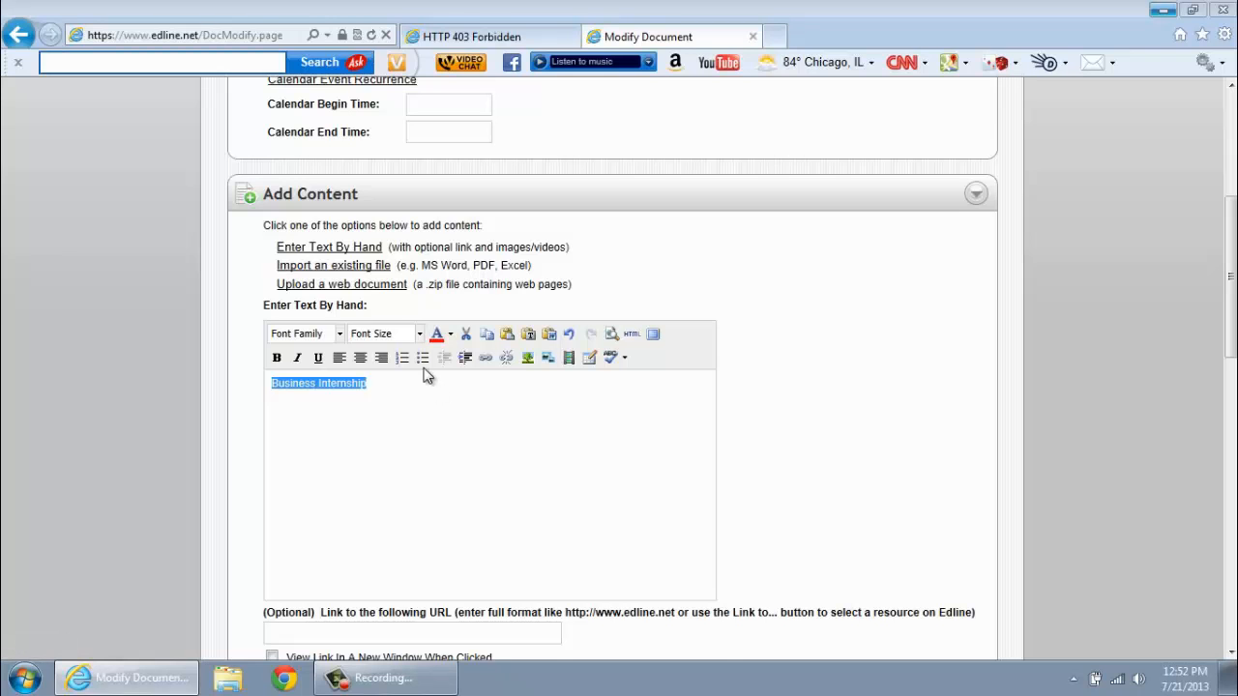
{"action": "scroll", "coordinate": [425, 378], "scroll_direction": "up", "scroll_amount": 3}
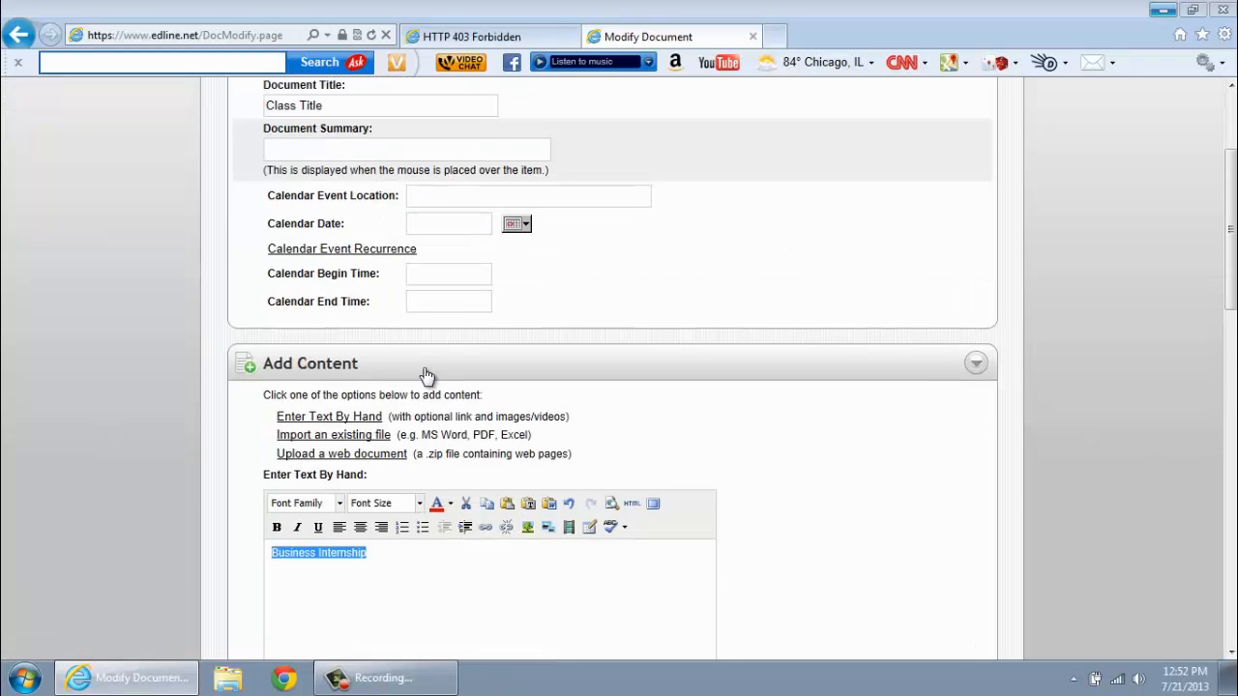
{"action": "left_click", "coordinate": [418, 504]}
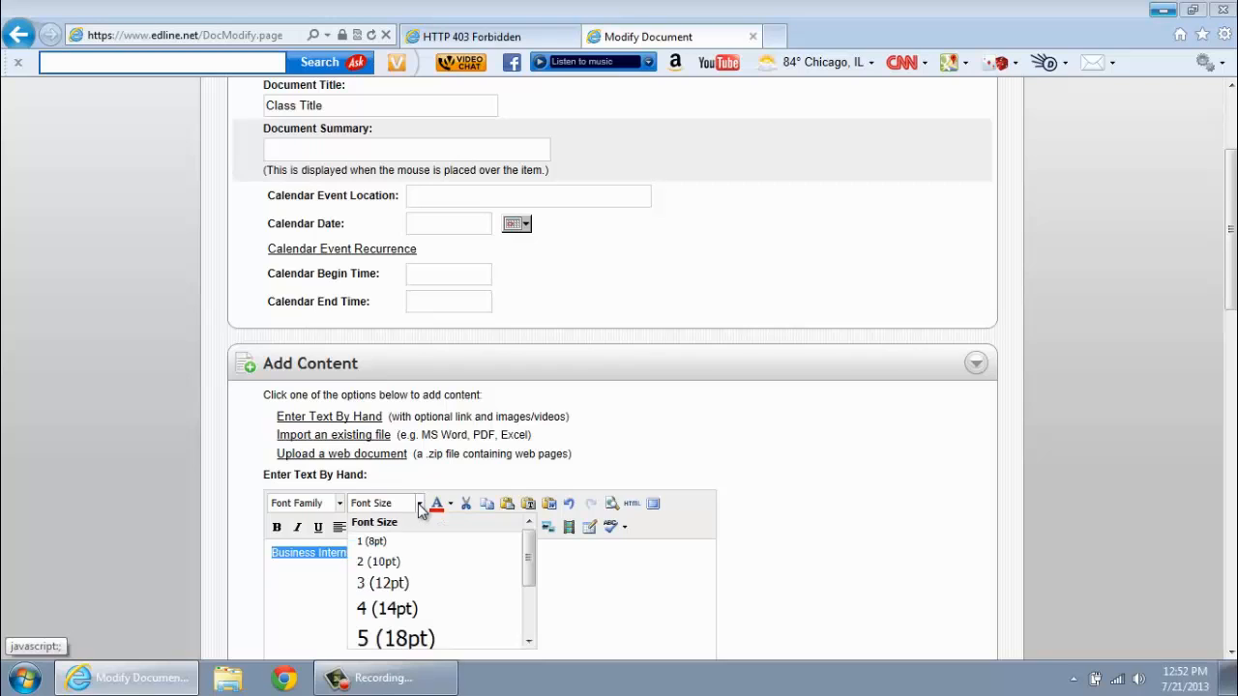
{"action": "left_click", "coordinate": [383, 619]}
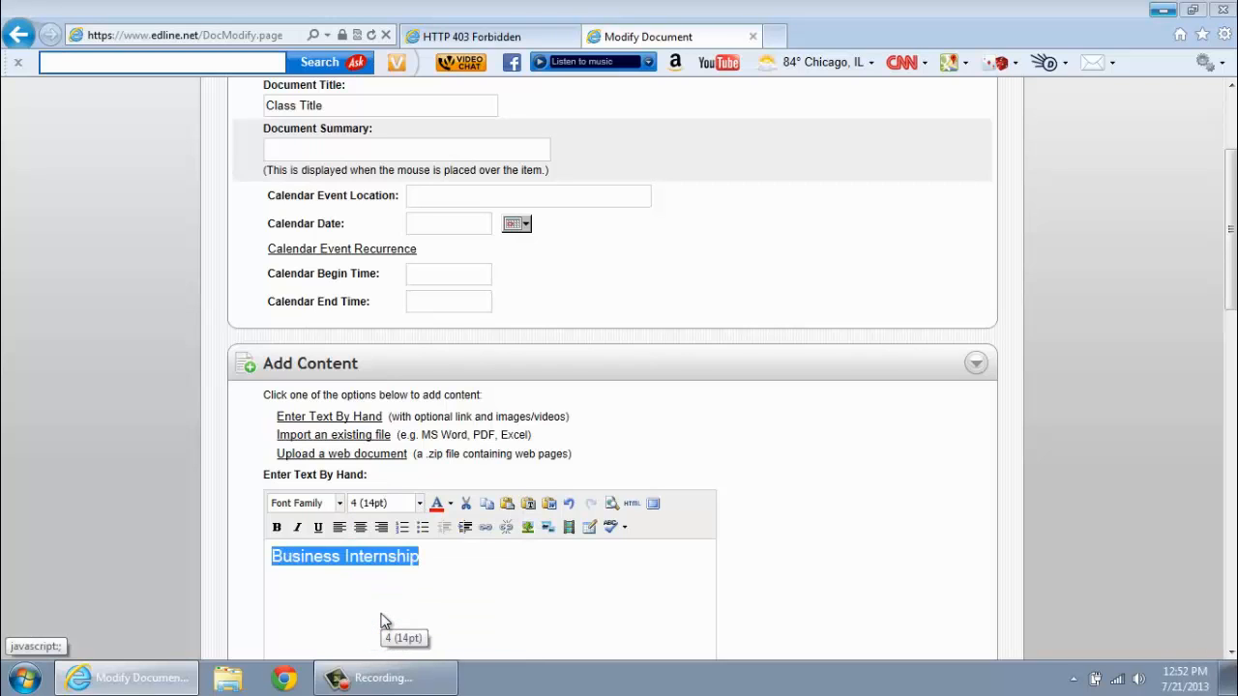
{"action": "left_click", "coordinate": [276, 528]}
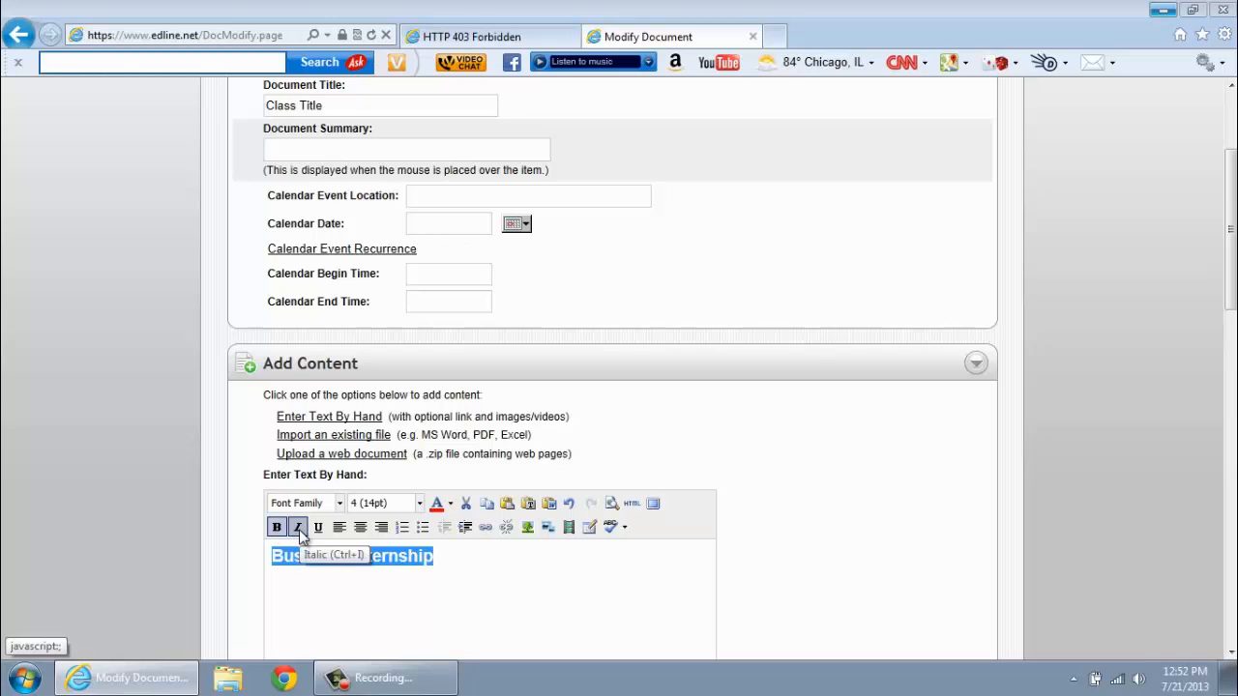
{"action": "left_click", "coordinate": [298, 527]}
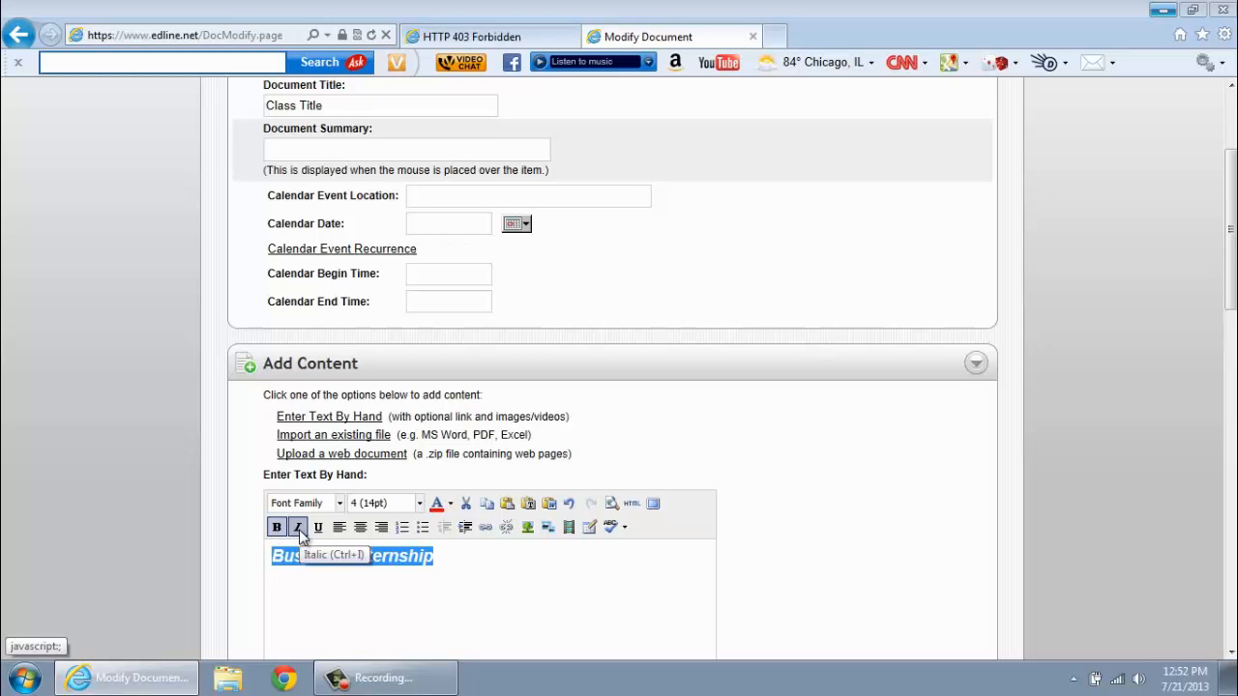
{"action": "left_click", "coordinate": [592, 610]}
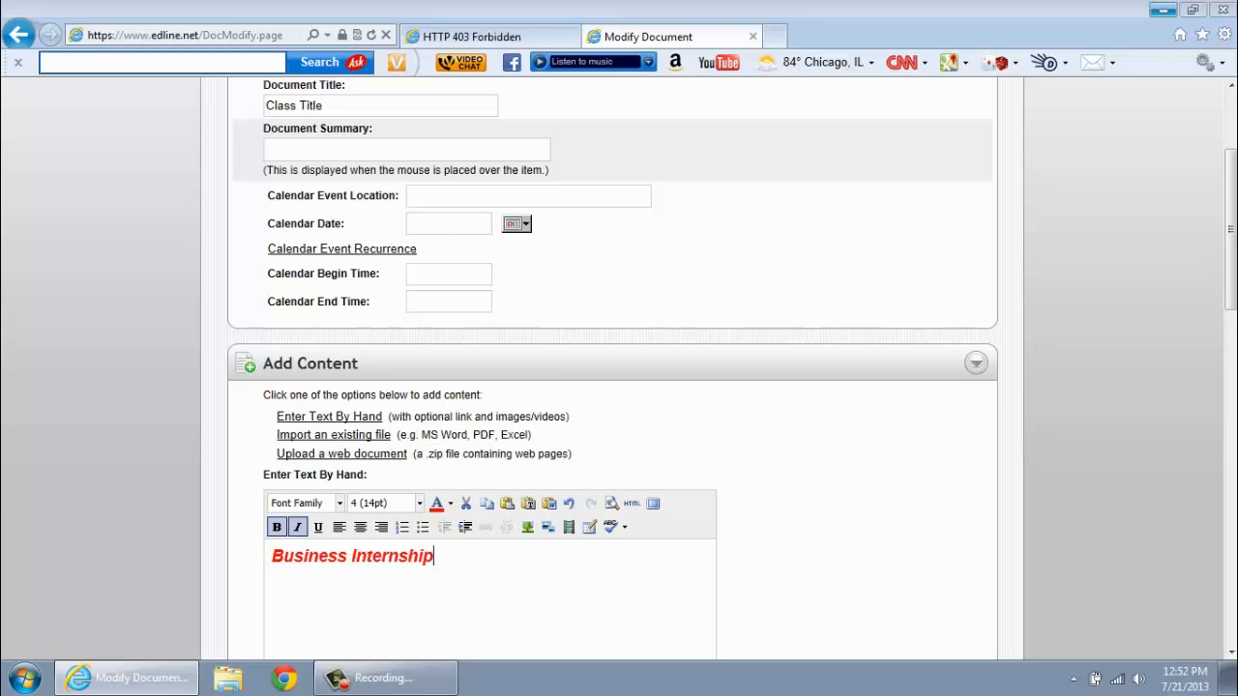
{"action": "left_click", "coordinate": [1231, 656]}
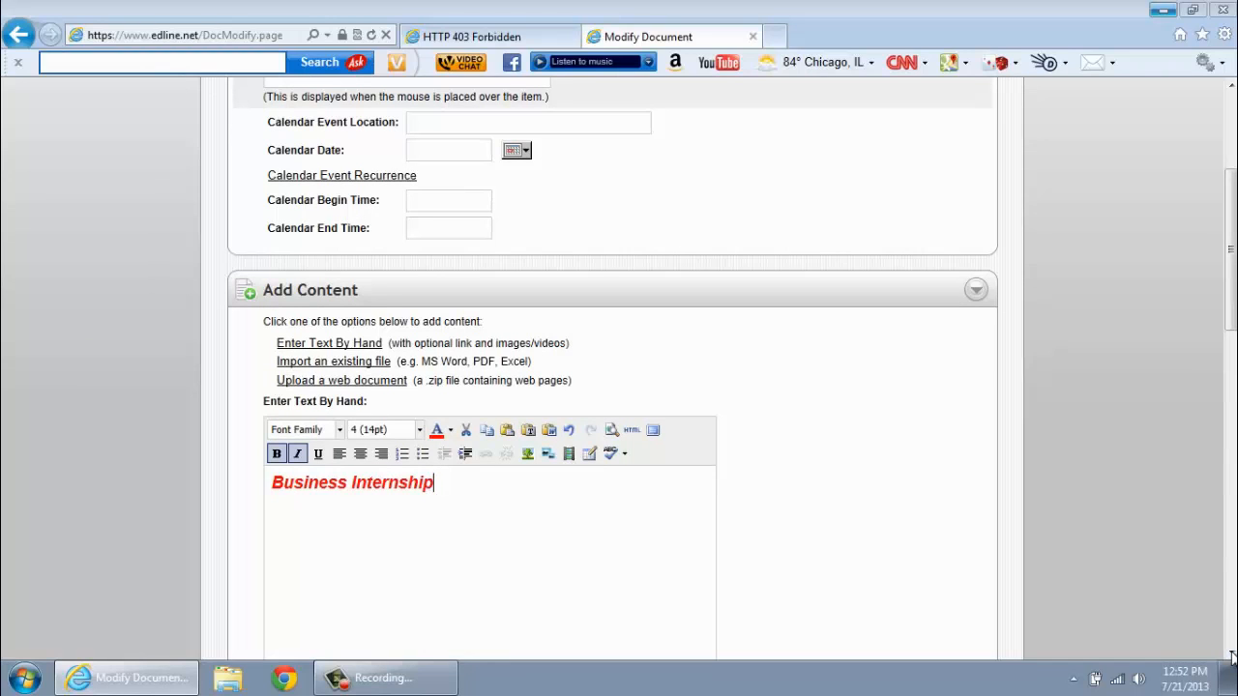
- Save the heading to the class page and reopen the Class Title block for editing
{"action": "left_click_drag", "start_coordinate": [1233, 319], "coordinate": [1233, 239]}
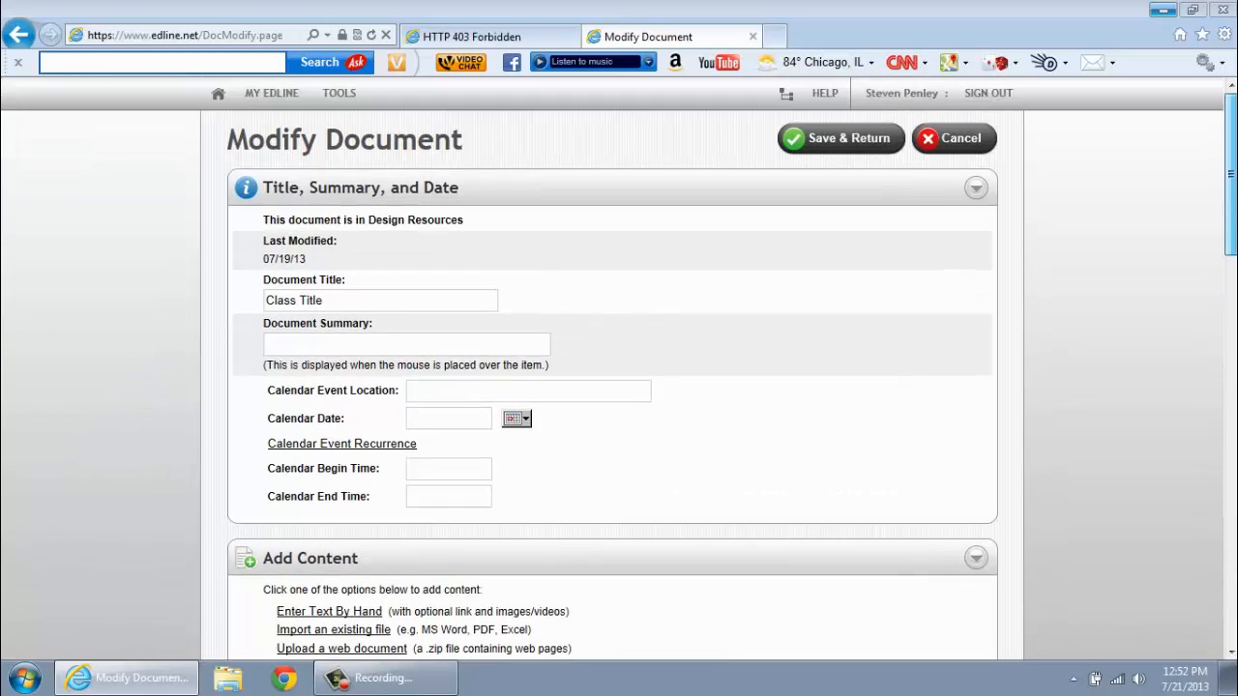
{"action": "left_click", "coordinate": [869, 153]}
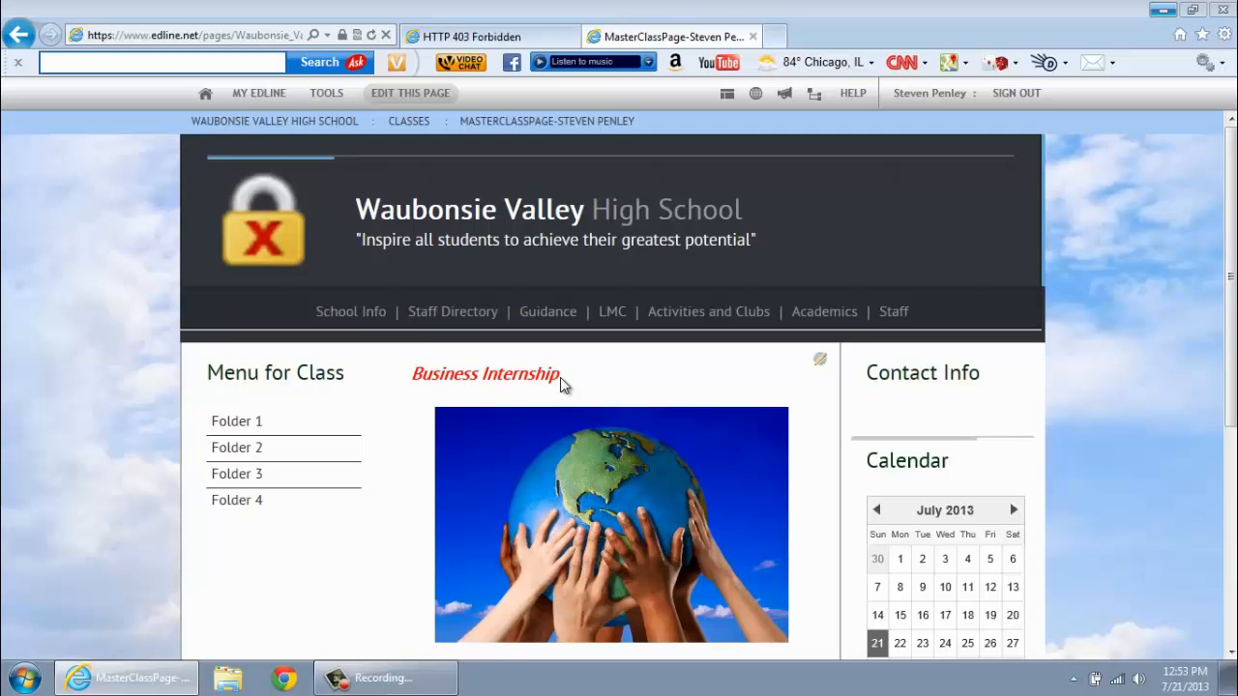
{"action": "left_click", "coordinate": [819, 359]}
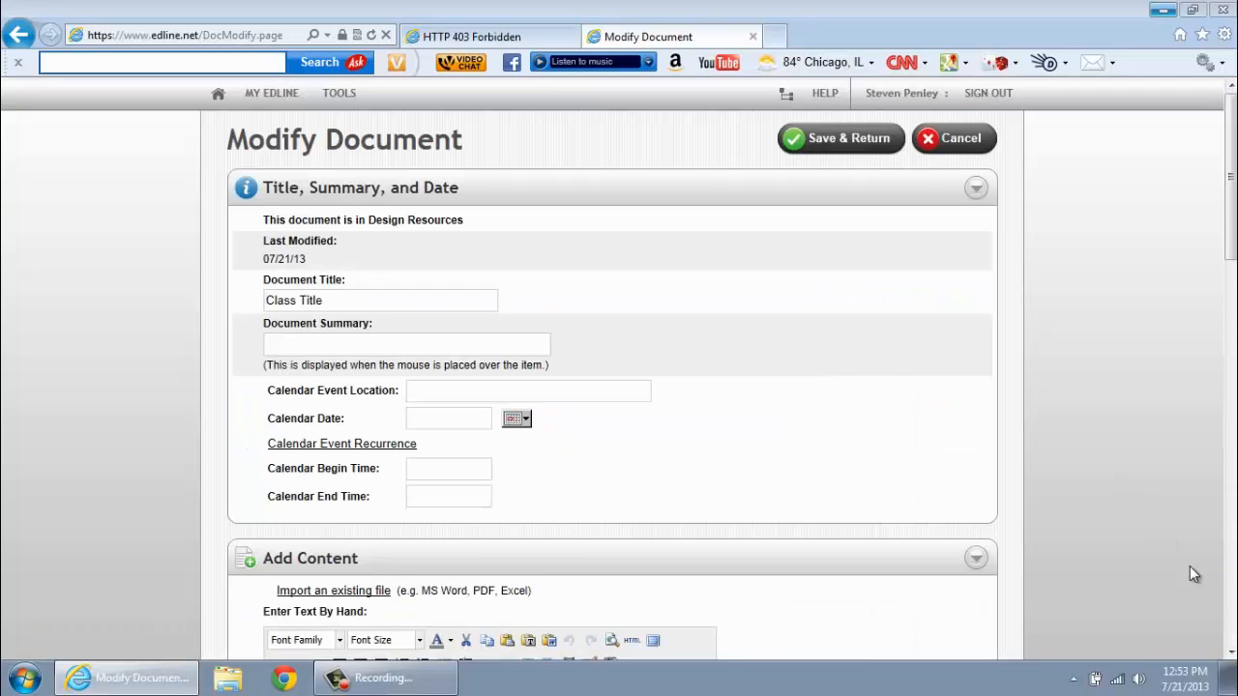
- Center the Business Internship heading and save back to the class page
{"action": "scroll", "coordinate": [654, 586], "scroll_direction": "down", "scroll_amount": 3}
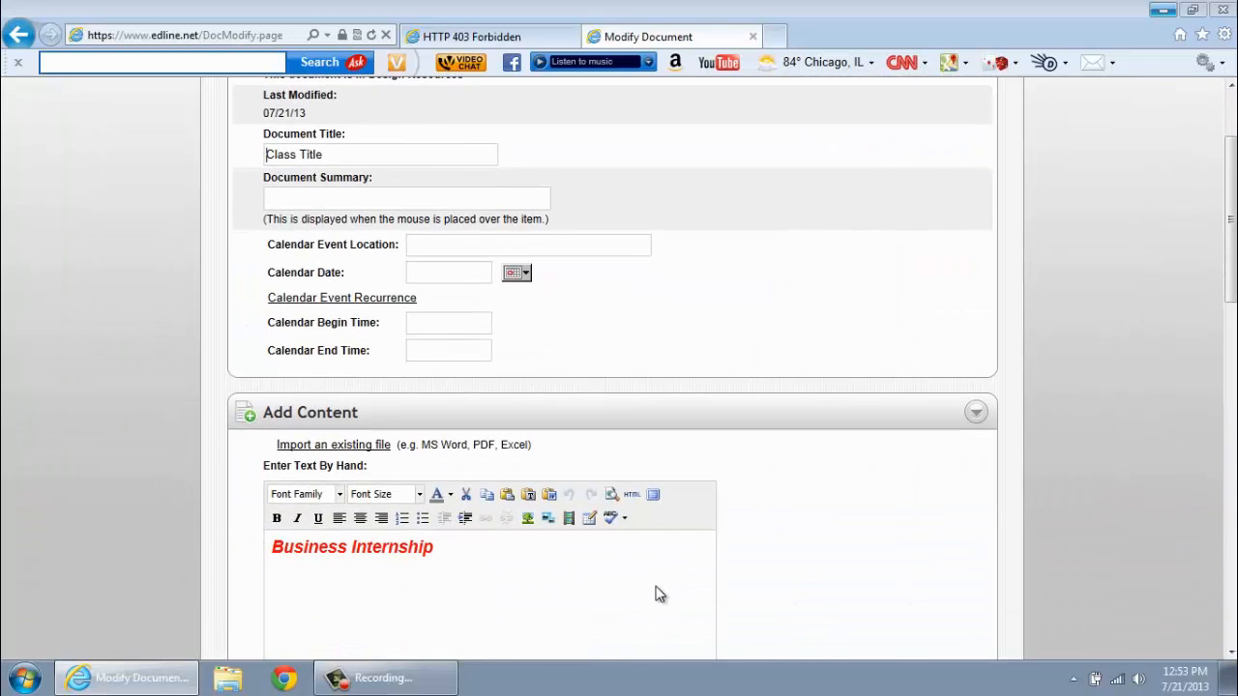
{"action": "left_click", "coordinate": [360, 518]}
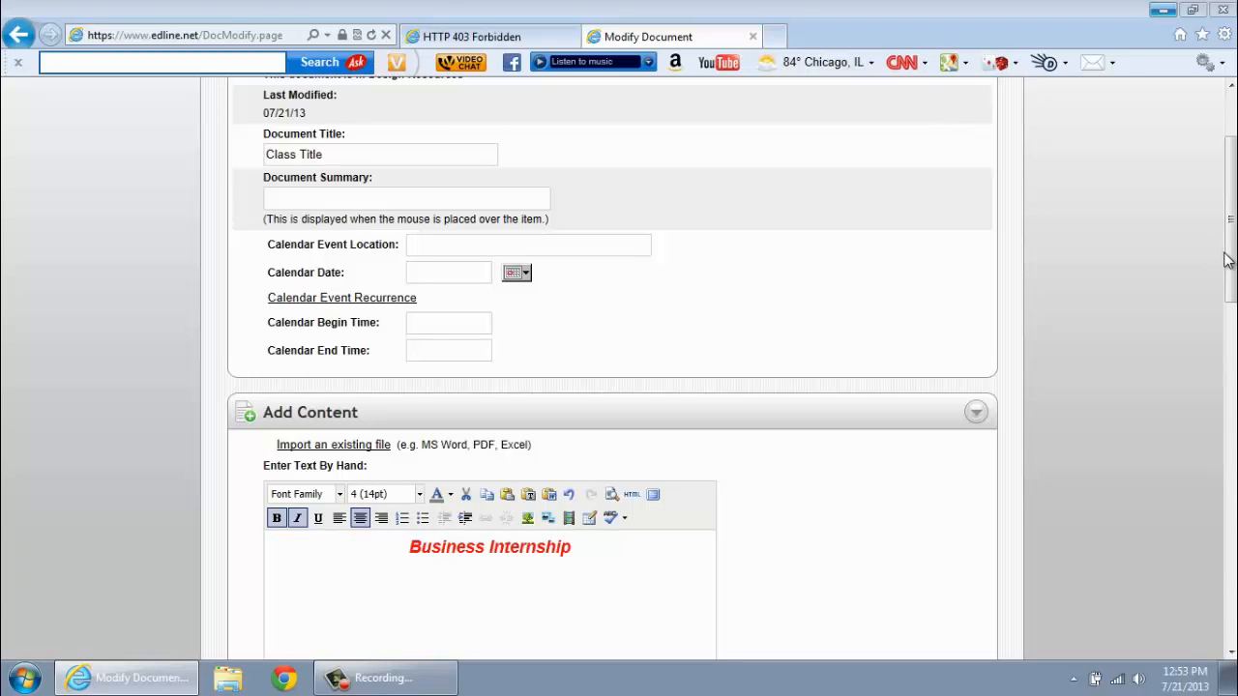
{"action": "scroll", "coordinate": [1226, 259], "scroll_direction": "up", "scroll_amount": 3}
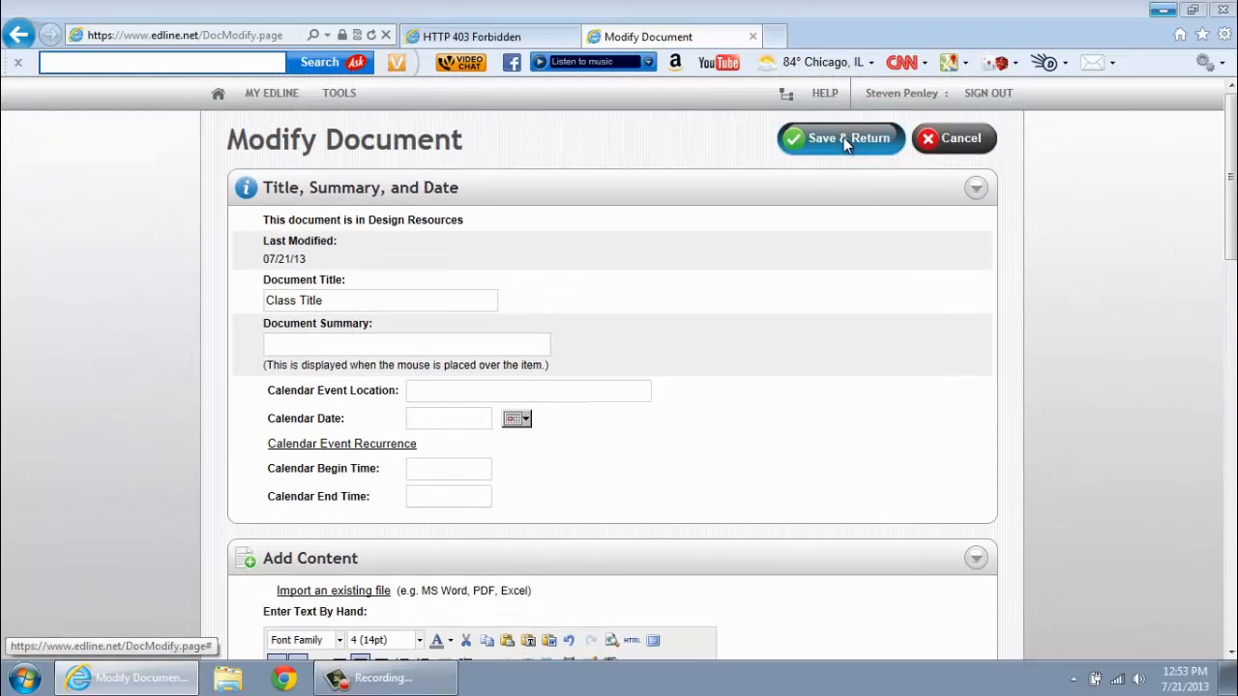
{"action": "left_click", "coordinate": [843, 138]}
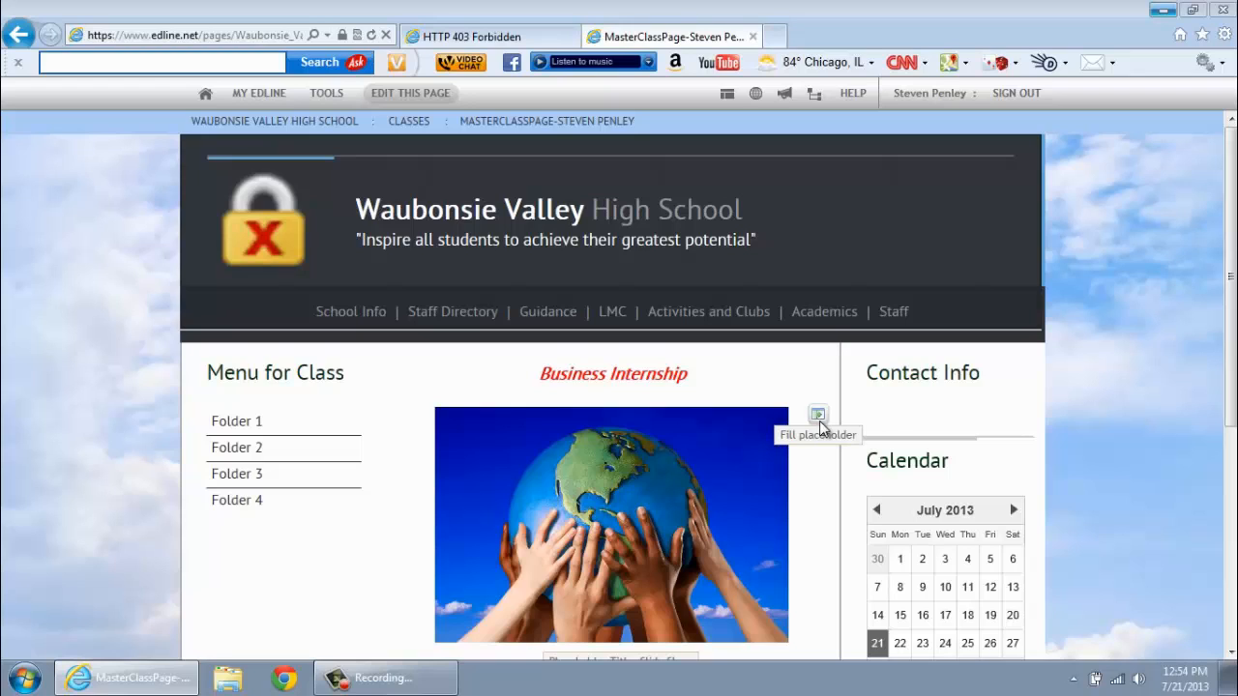
- Replace the globe picture with a Slide Show, try uploading from Sample Pictures, then cancel and finish
{"action": "left_click", "coordinate": [818, 418]}
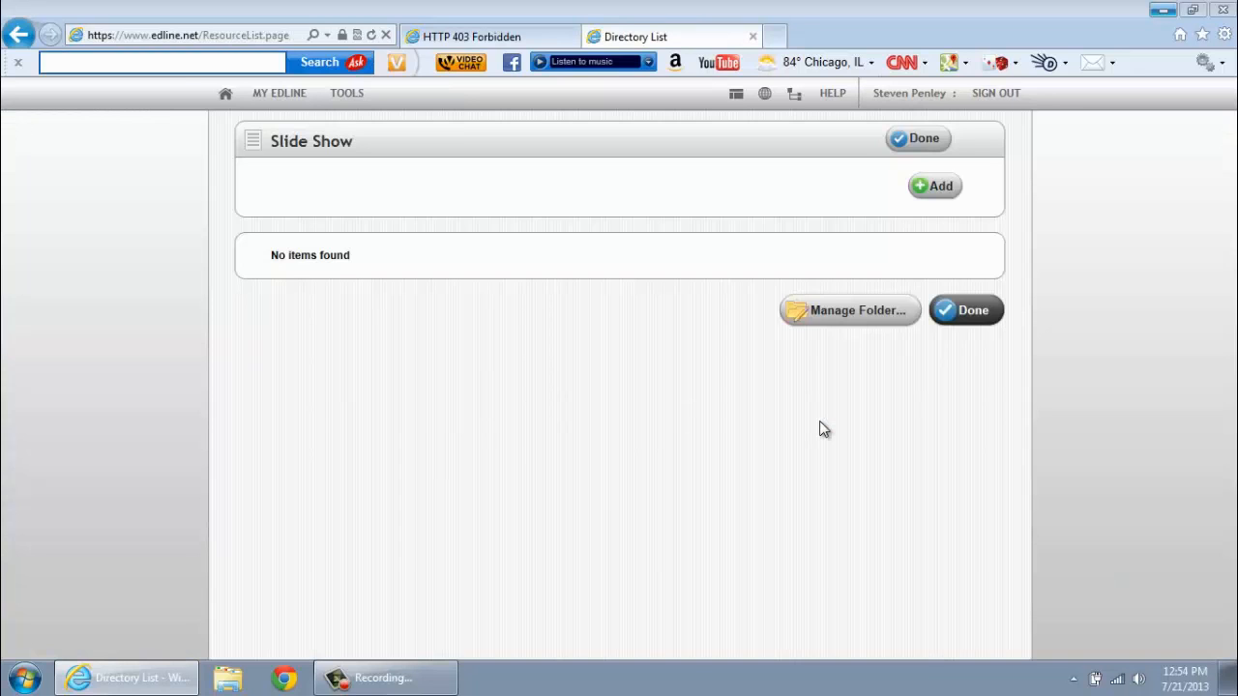
{"action": "left_click", "coordinate": [934, 199]}
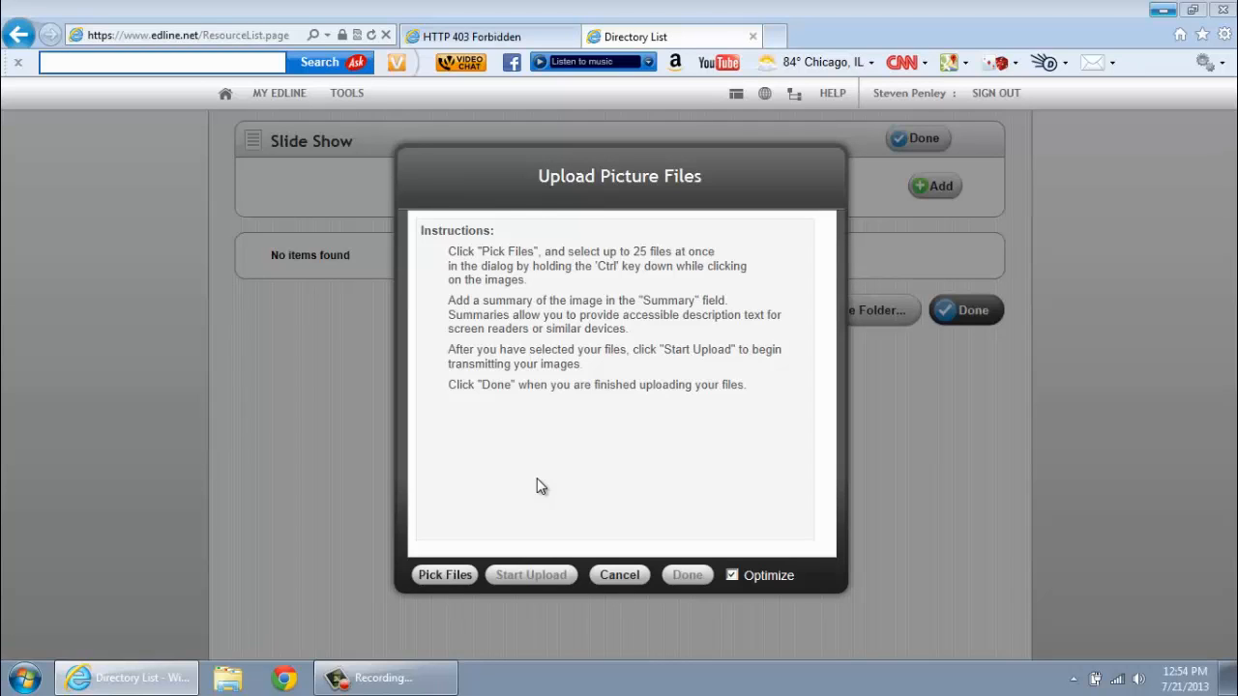
{"action": "left_click", "coordinate": [448, 580]}
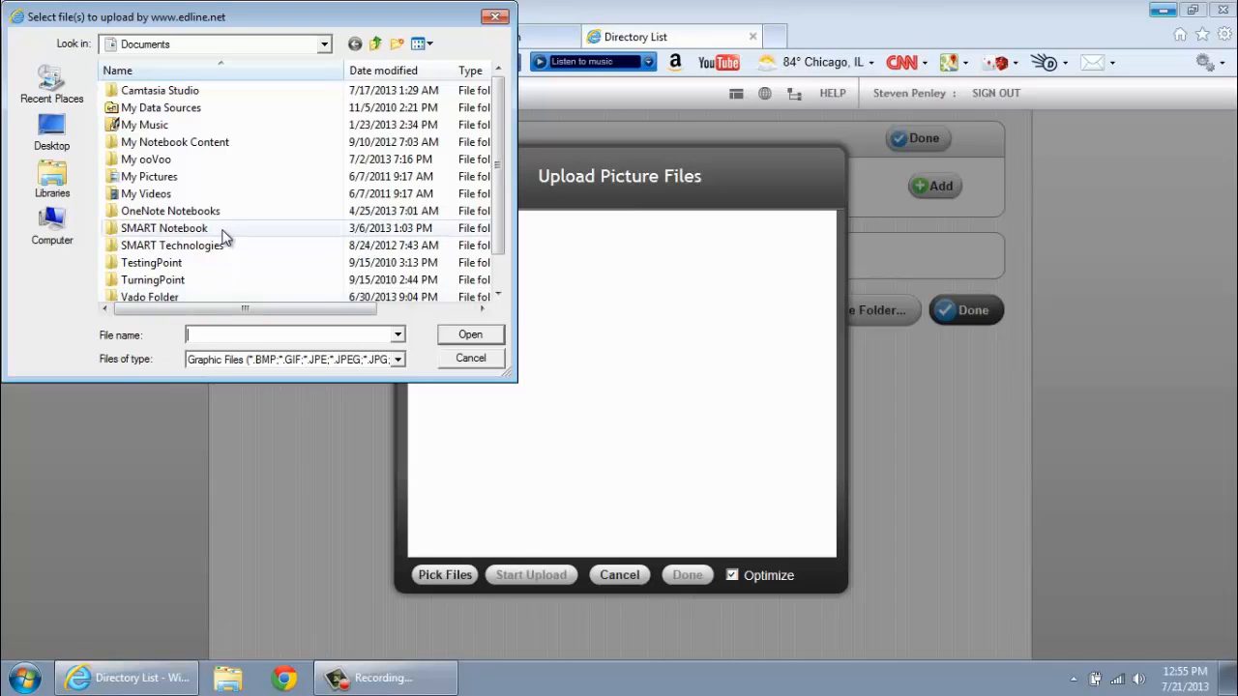
{"action": "double_click", "coordinate": [157, 180]}
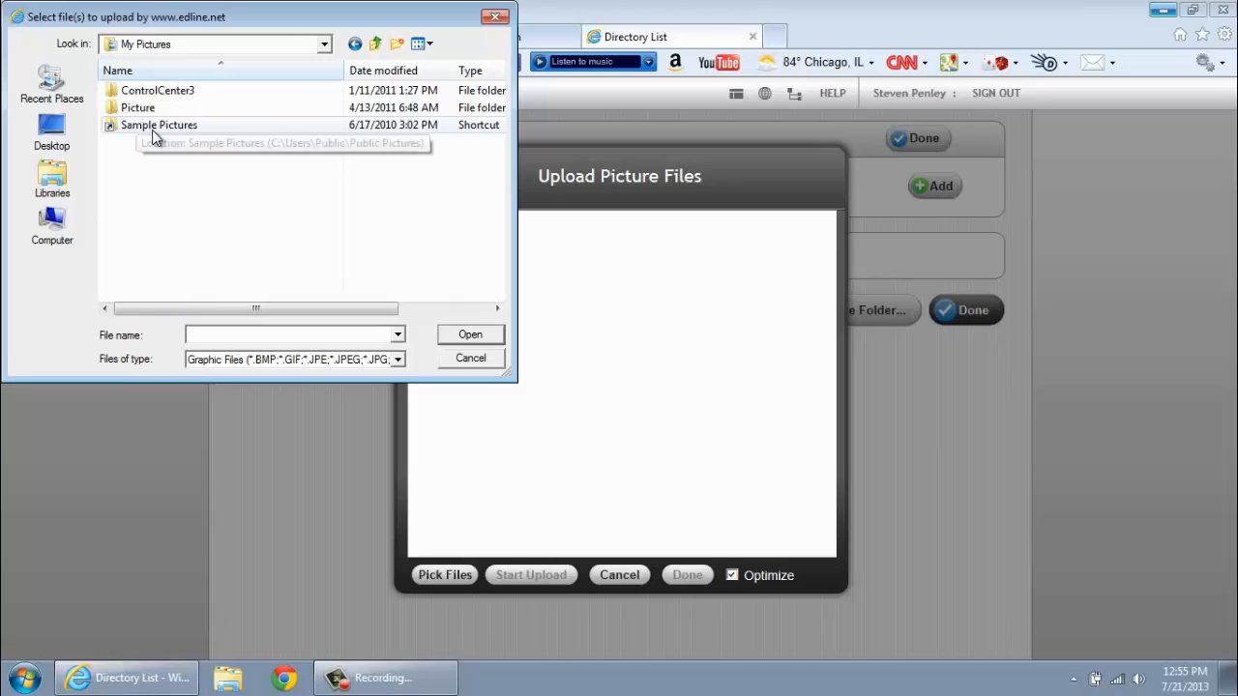
{"action": "double_click", "coordinate": [151, 127]}
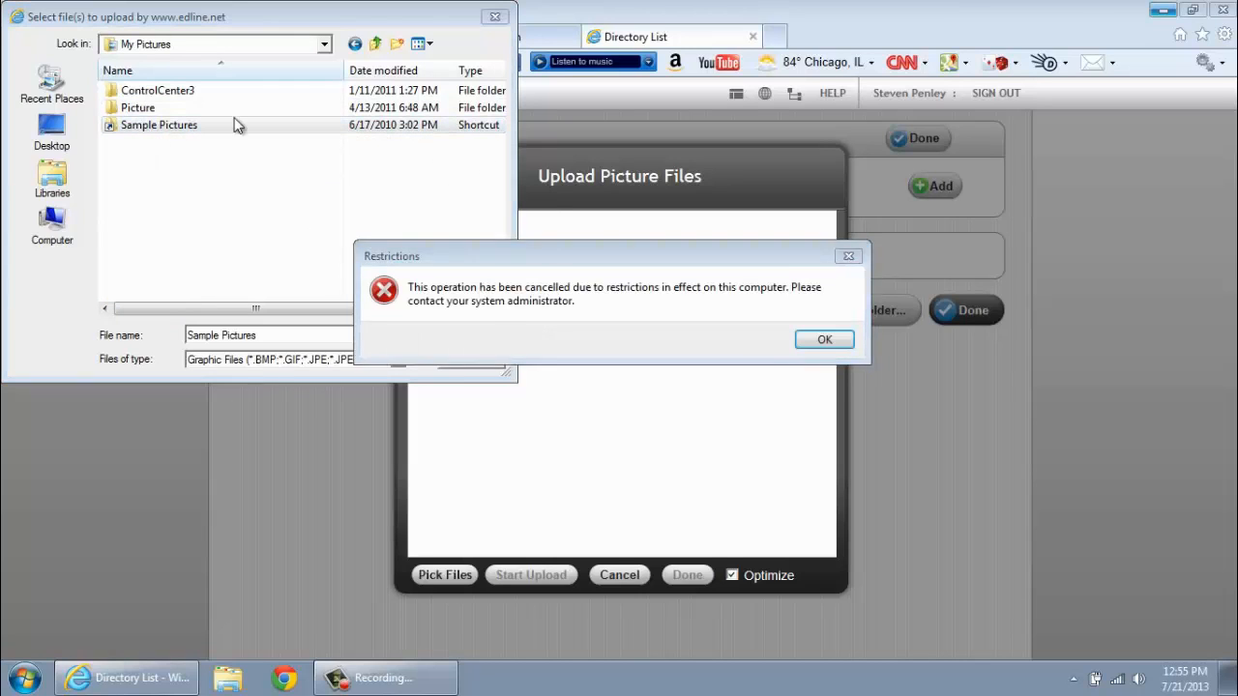
{"action": "left_click", "coordinate": [824, 340]}
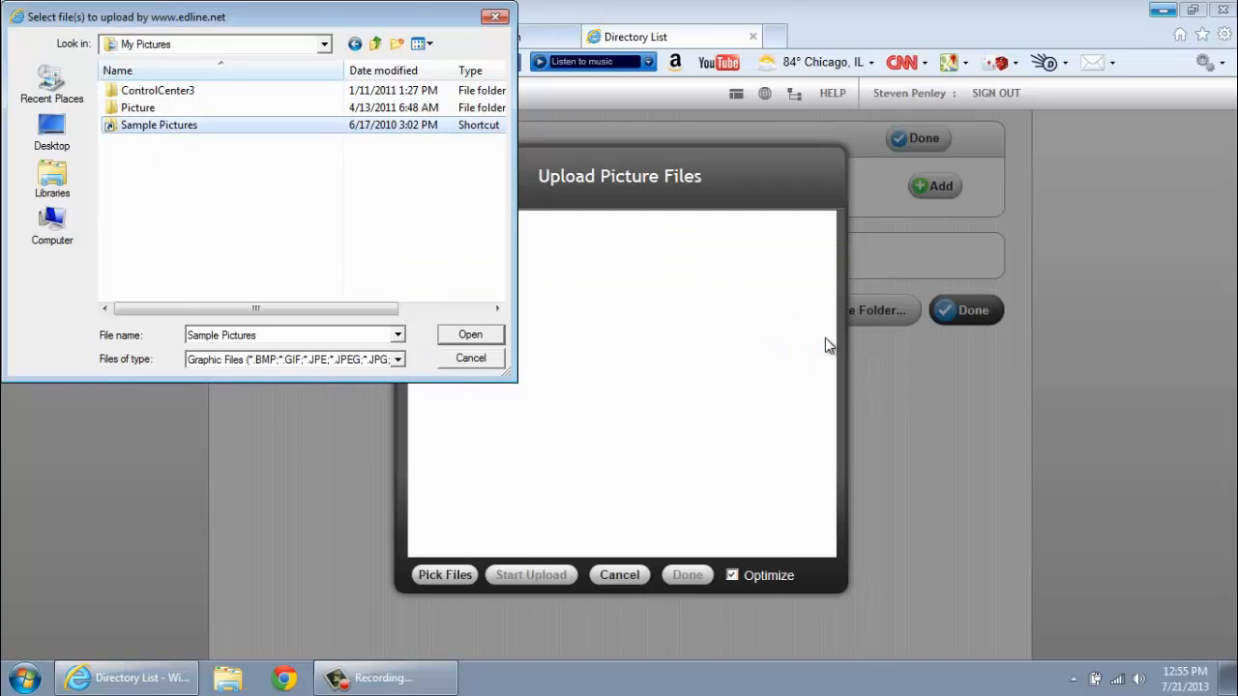
{"action": "left_click", "coordinate": [620, 575]}
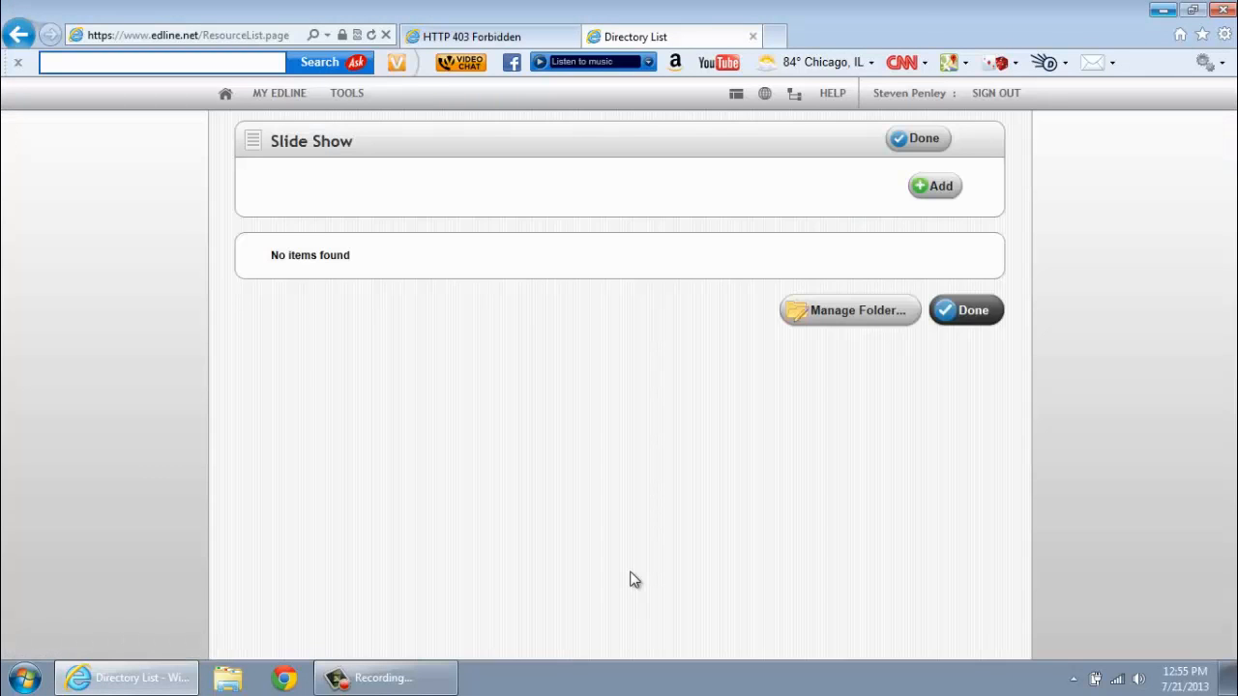
{"action": "left_click", "coordinate": [968, 310]}
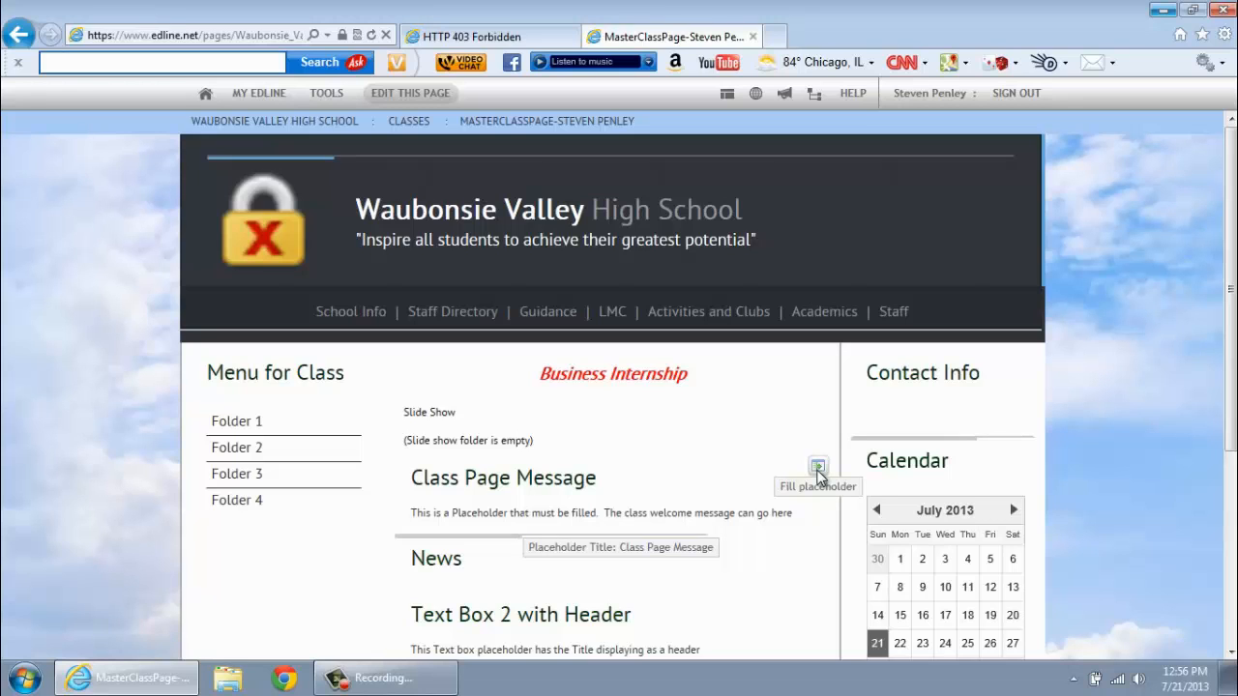
- Fill the Class Page Message placeholder to start editing it
{"action": "left_click", "coordinate": [818, 470]}
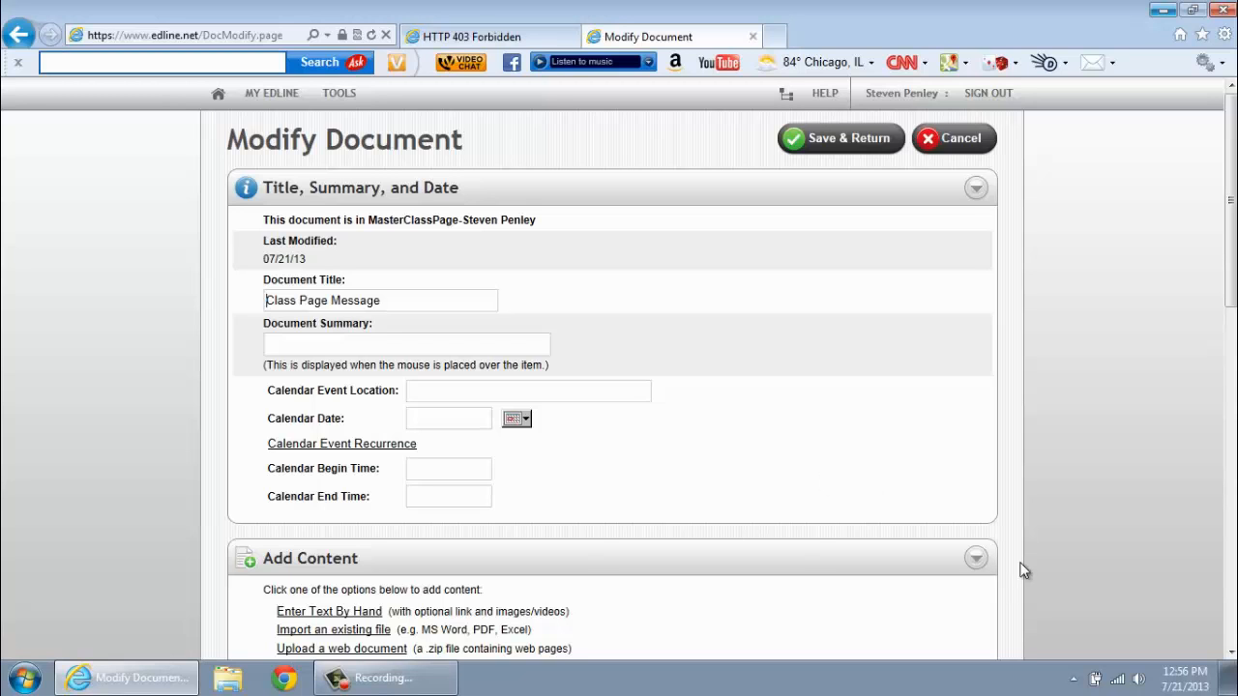
- Type 'Welcome to Edline!' by hand into the Class Page Message
{"action": "scroll", "coordinate": [1232, 657], "scroll_direction": "down", "scroll_amount": 2}
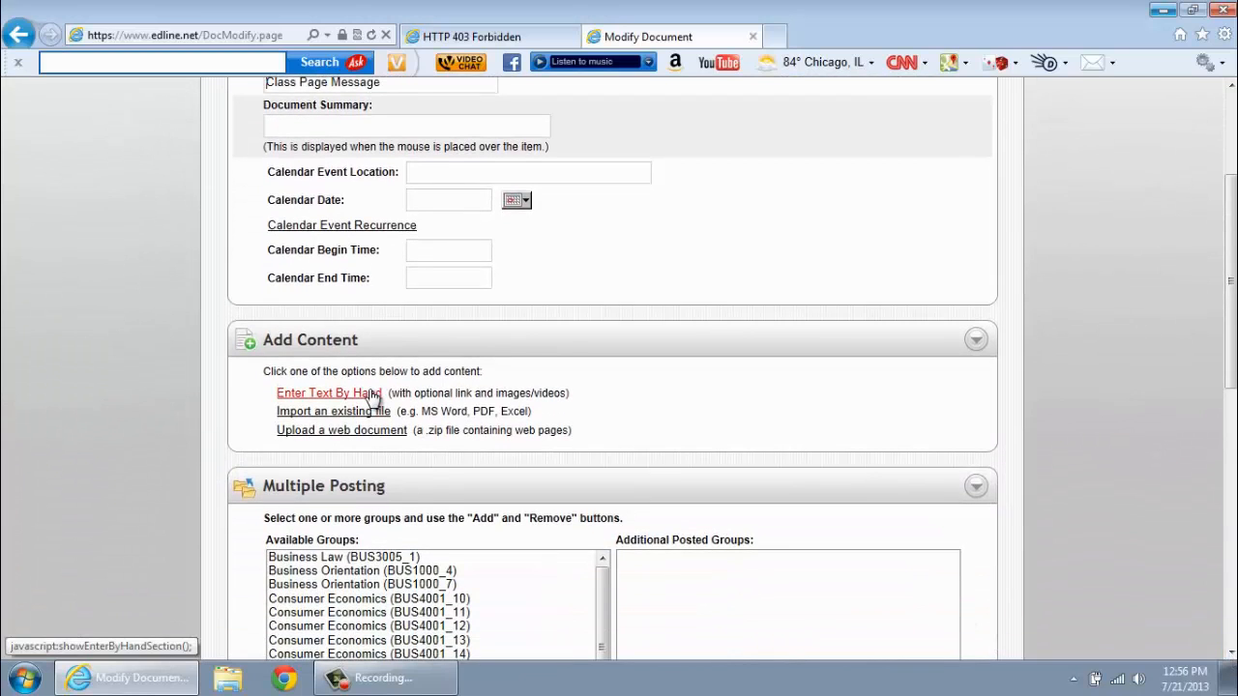
{"action": "left_click", "coordinate": [372, 397]}
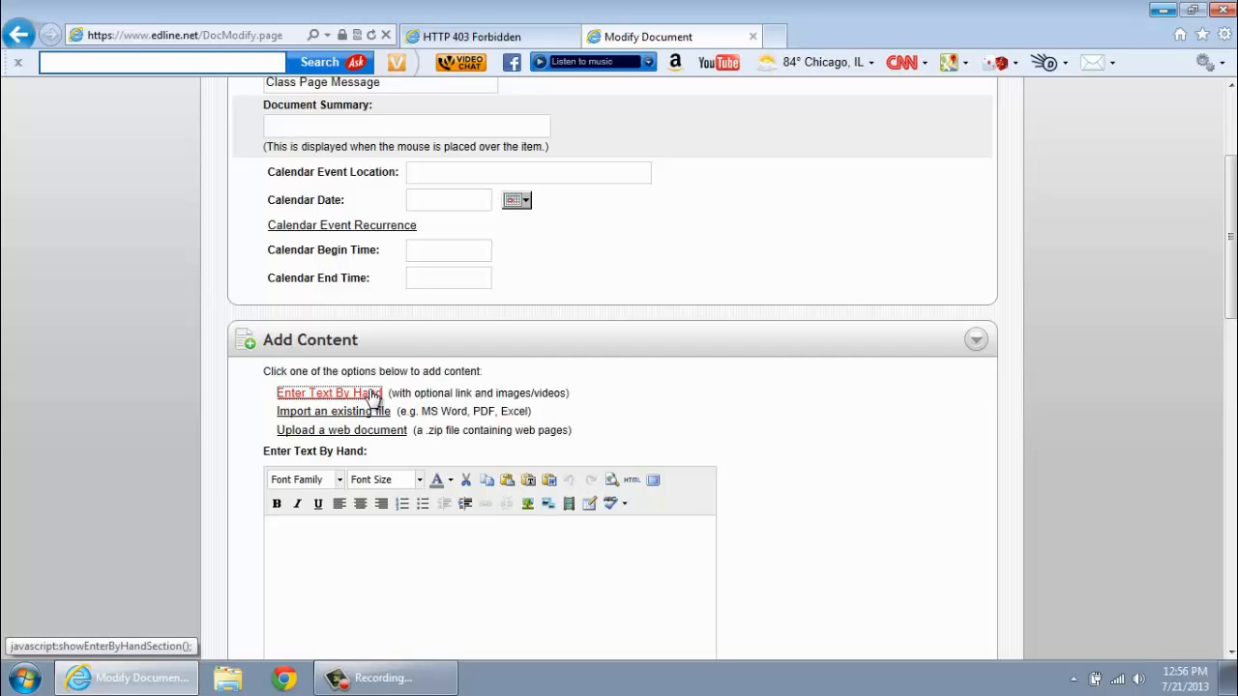
{"action": "left_click", "coordinate": [329, 559]}
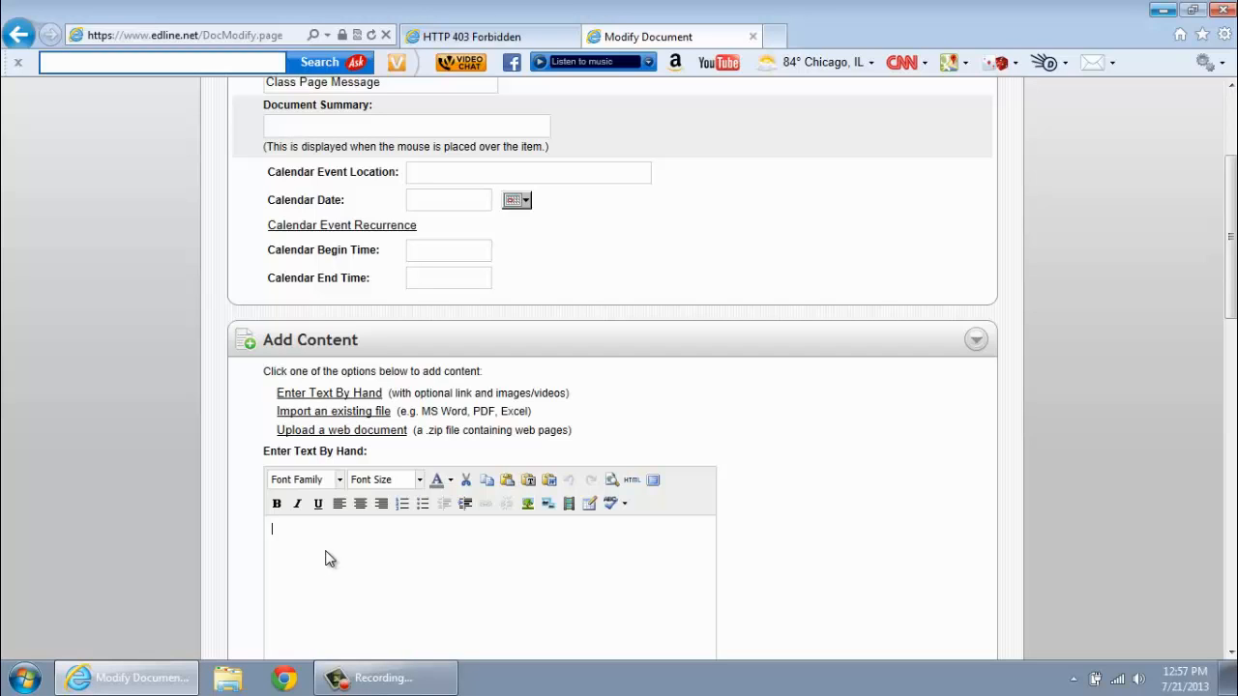
{"action": "type", "text": "Welcome to Edline!"}
- Make the welcome line bold, underlined, blue, centred and 18pt
{"action": "double_click", "coordinate": [354, 531]}
{"action": "left_click_drag", "start_coordinate": [354, 531], "coordinate": [272, 530]}
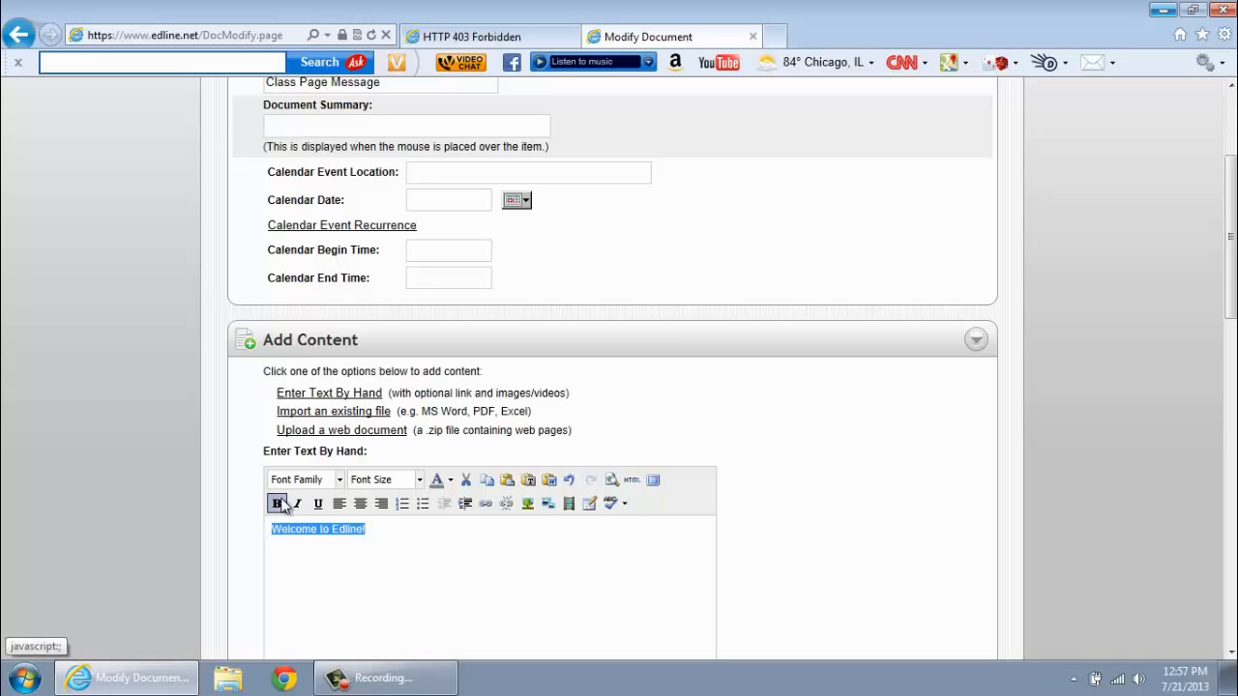
{"action": "left_click", "coordinate": [277, 504]}
{"action": "left_click", "coordinate": [316, 504]}
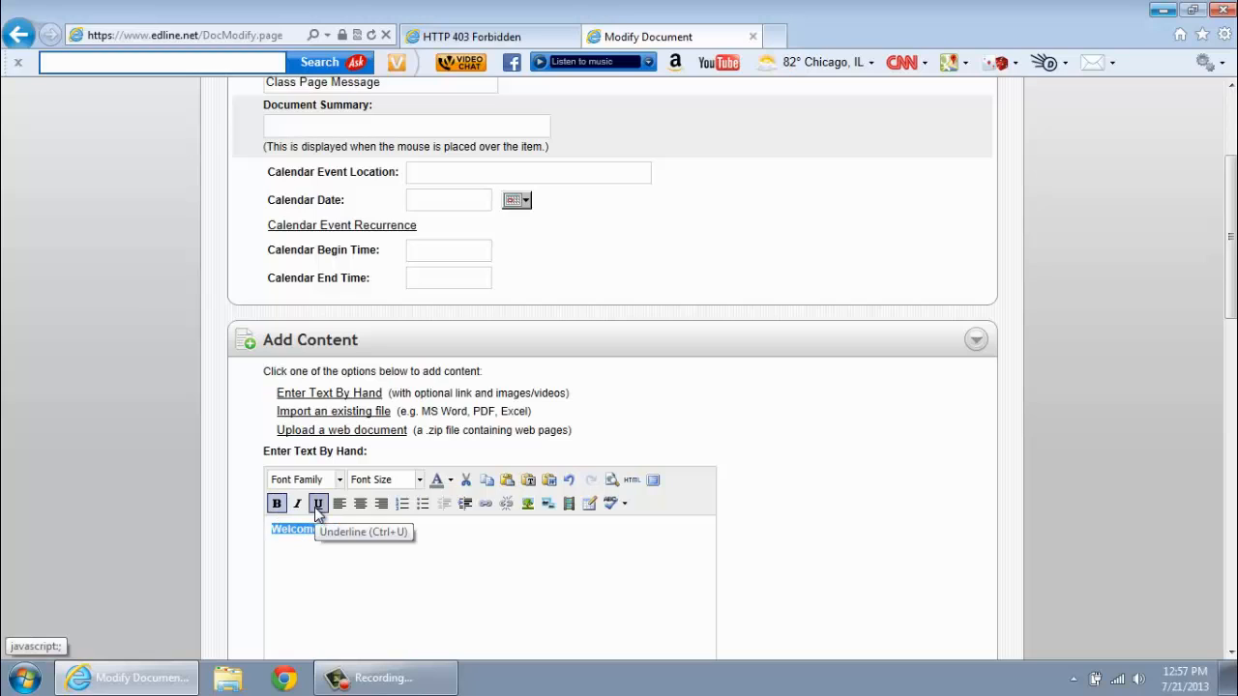
{"action": "left_click", "coordinate": [450, 480]}
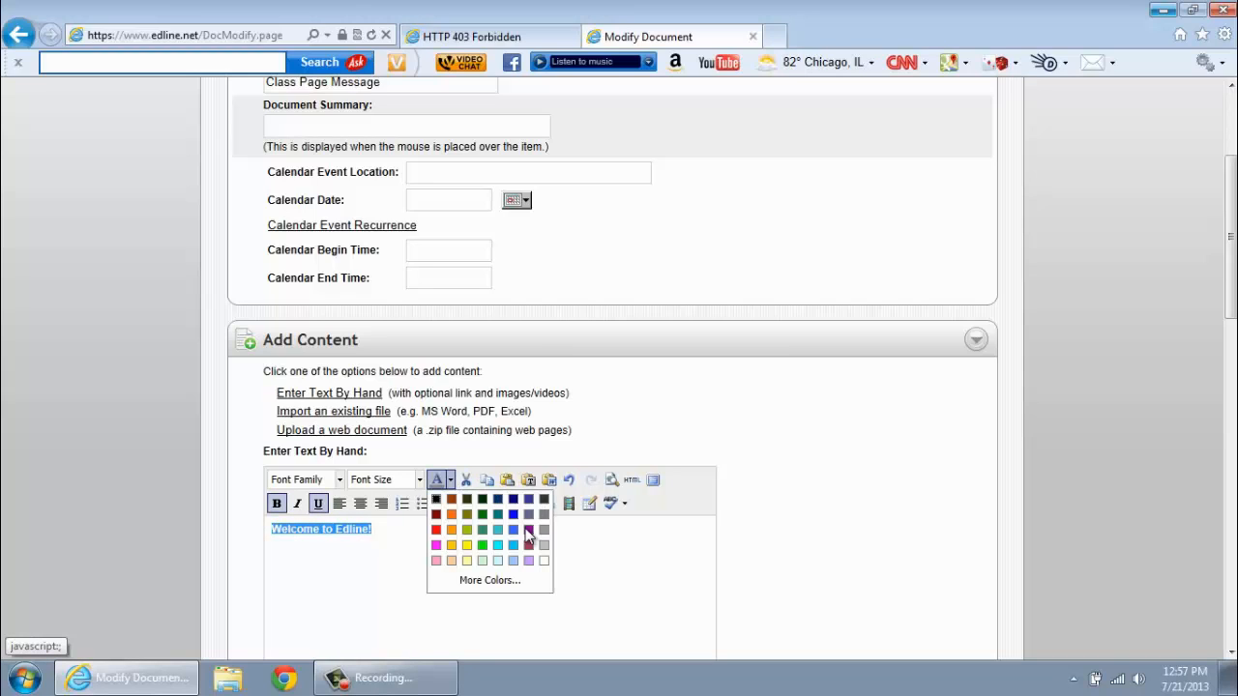
{"action": "left_click", "coordinate": [514, 514]}
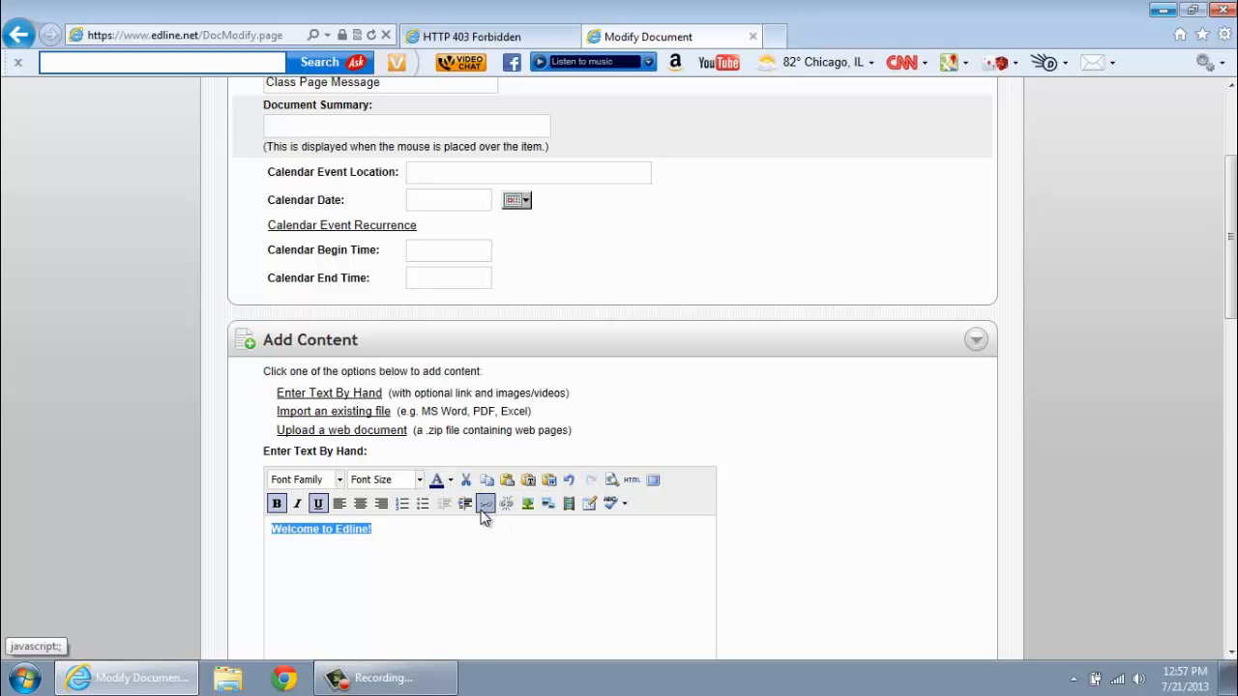
{"action": "left_click", "coordinate": [363, 507]}
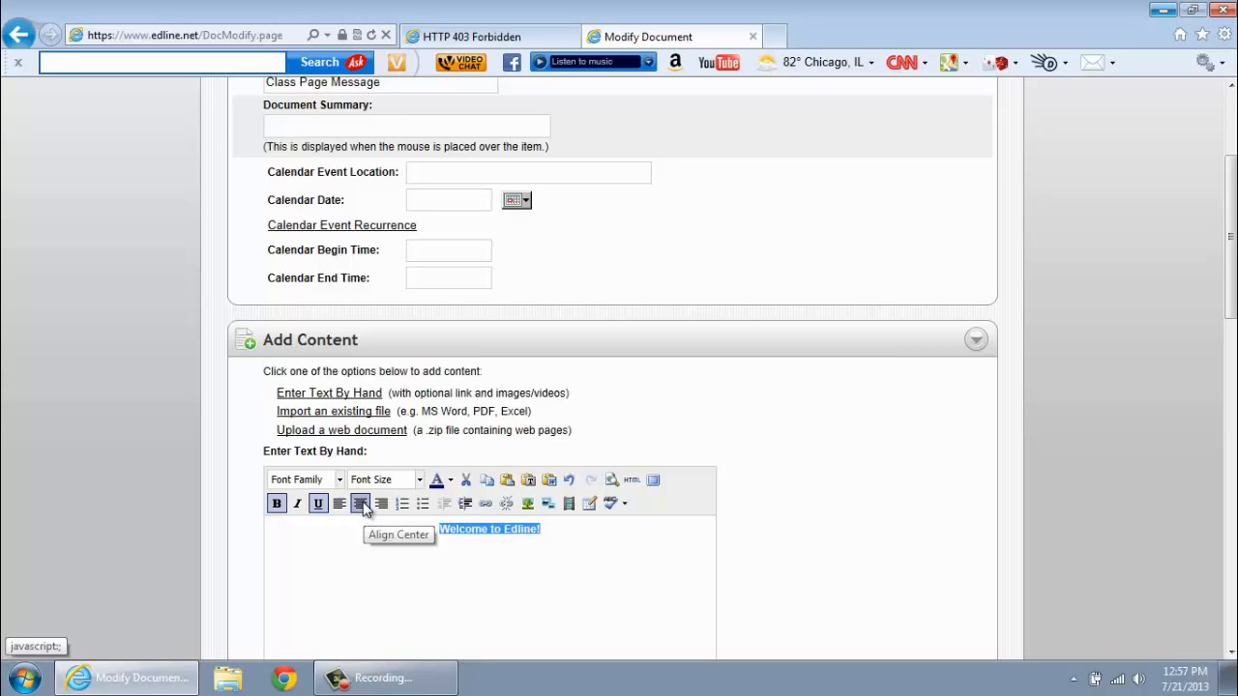
{"action": "left_click", "coordinate": [419, 481]}
{"action": "left_click", "coordinate": [401, 617]}
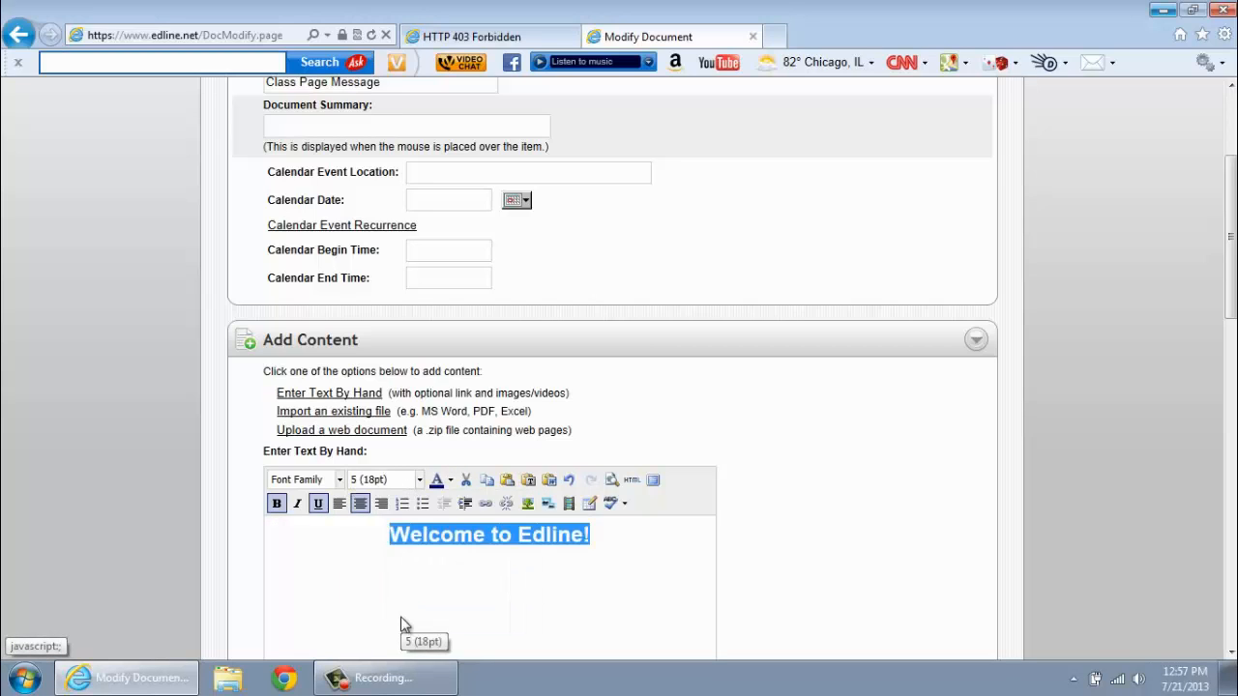
- Save the welcome message and return to the class page
{"action": "left_click", "coordinate": [1231, 597]}
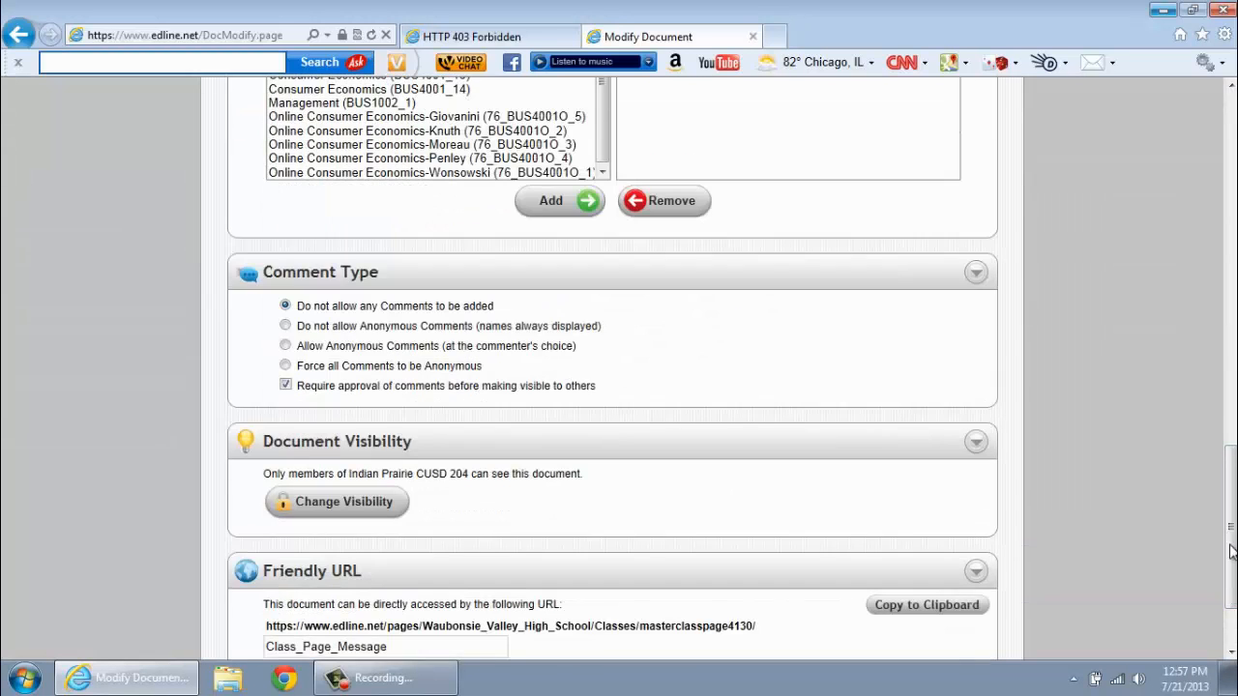
{"action": "scroll", "coordinate": [1232, 556], "scroll_direction": "down", "scroll_amount": 2}
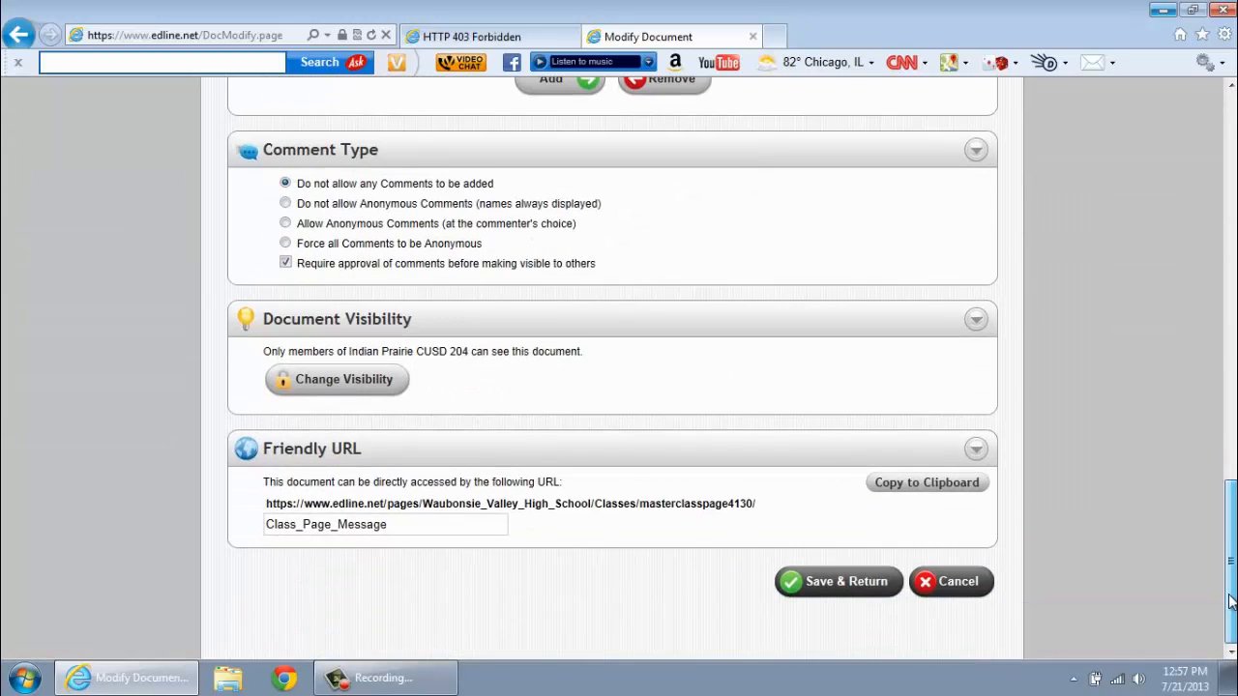
{"action": "left_click", "coordinate": [868, 586]}
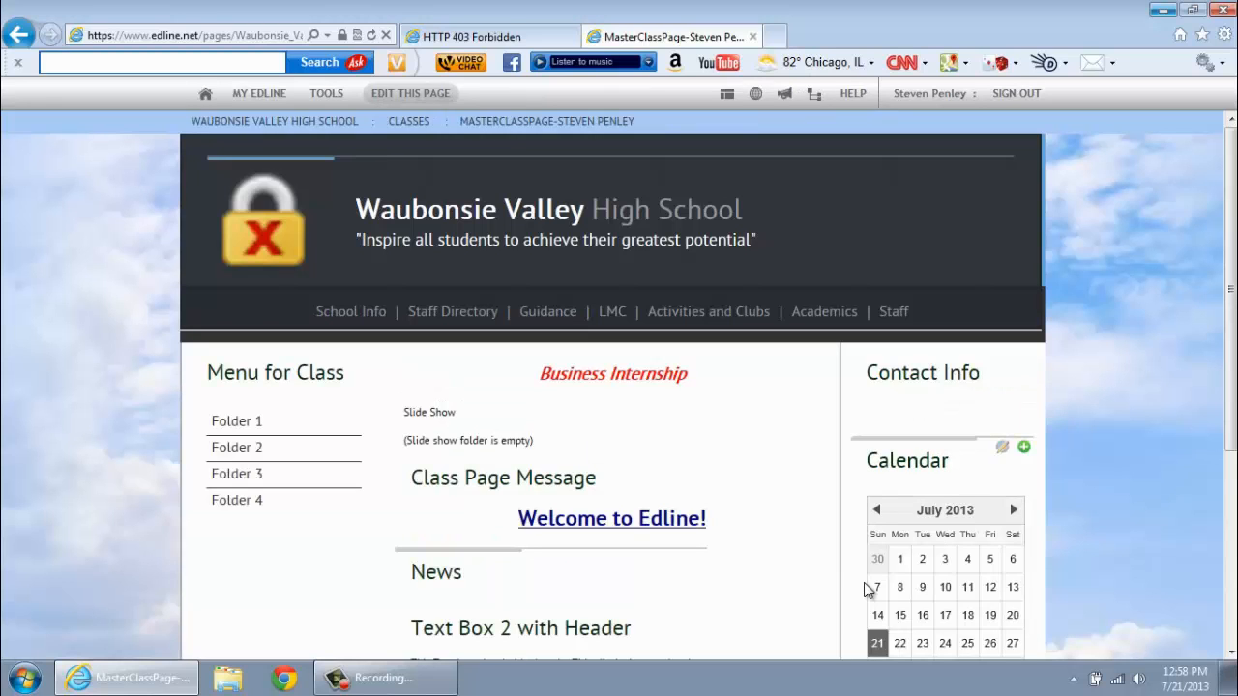
{"action": "left_click", "coordinate": [1232, 652]}
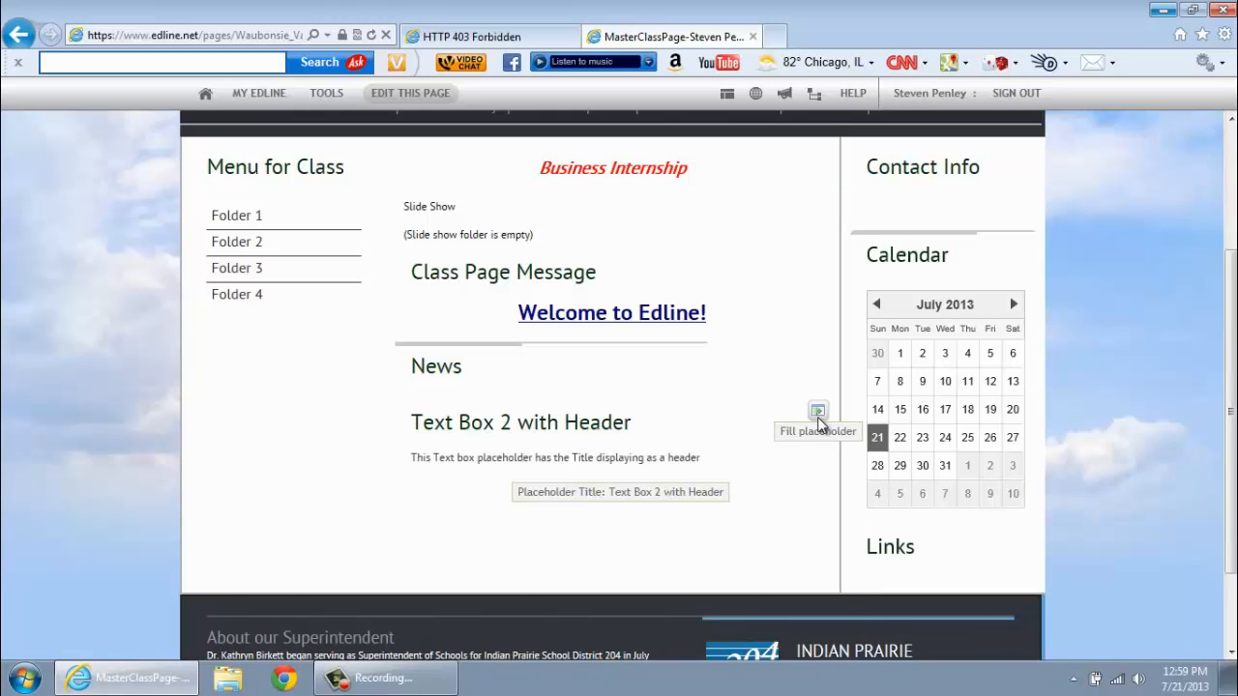
- Enter 'Knowledge Creators' by hand as the Text Box 2 content
{"action": "left_click", "coordinate": [818, 417]}
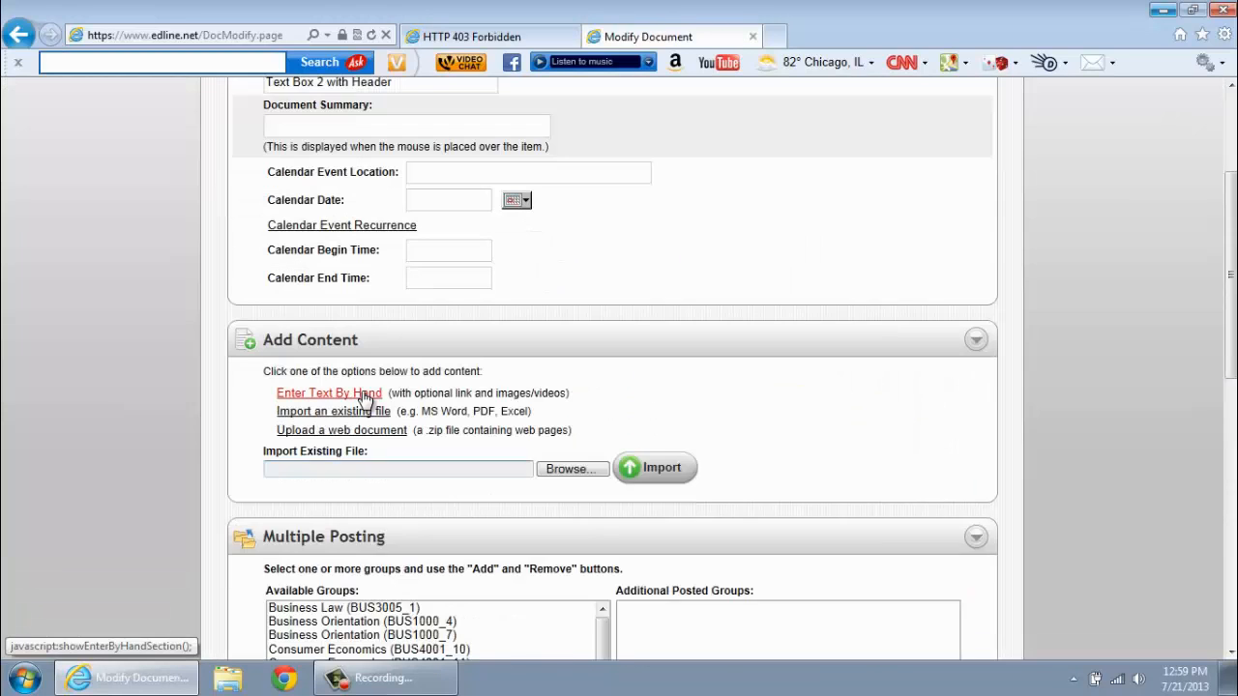
{"action": "left_click", "coordinate": [365, 397]}
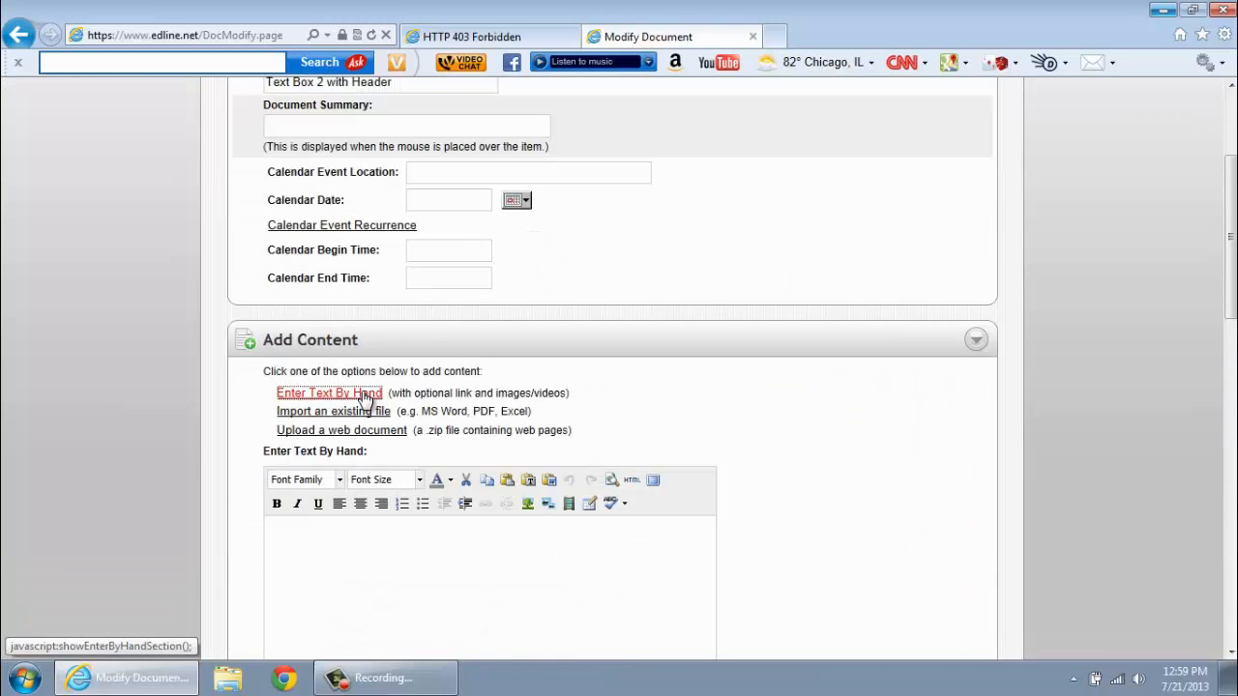
{"action": "left_click", "coordinate": [293, 559]}
{"action": "type", "text": "Know"}
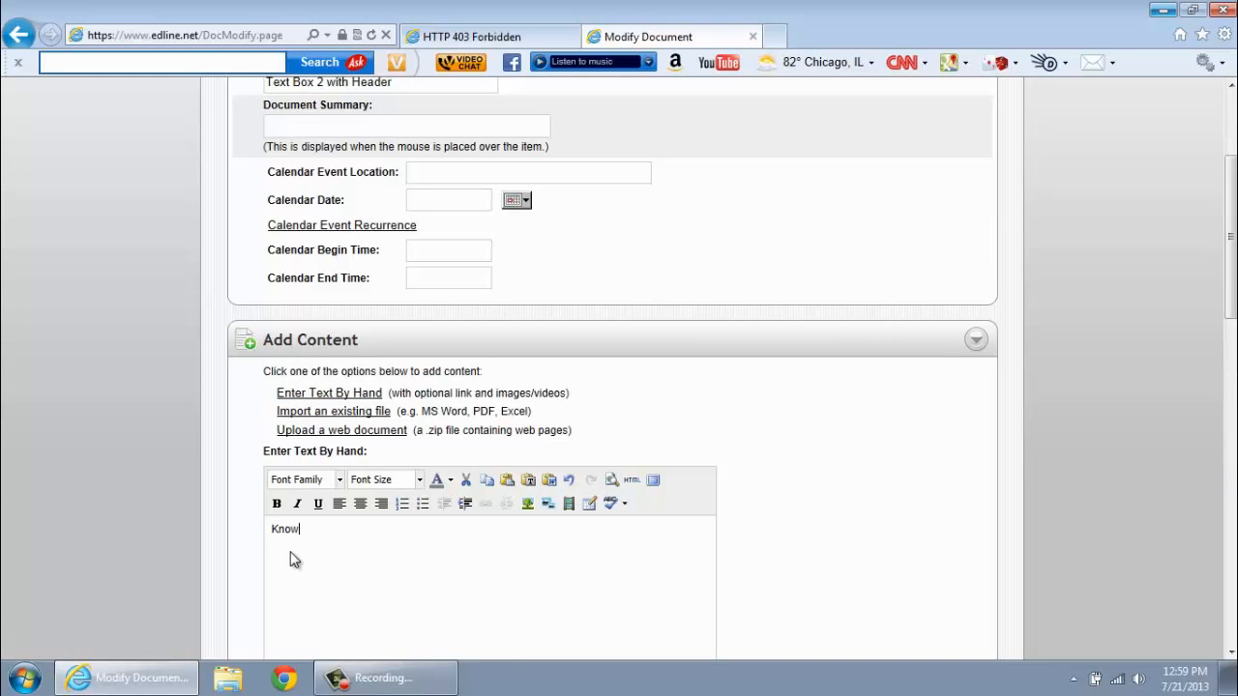
{"action": "type", "text": "ledge Creators"}
- Make 'Knowledge Creators' italic, dark green, 14pt and centred
{"action": "left_click_drag", "start_coordinate": [377, 530], "coordinate": [298, 515]}
{"action": "left_click", "coordinate": [297, 505]}
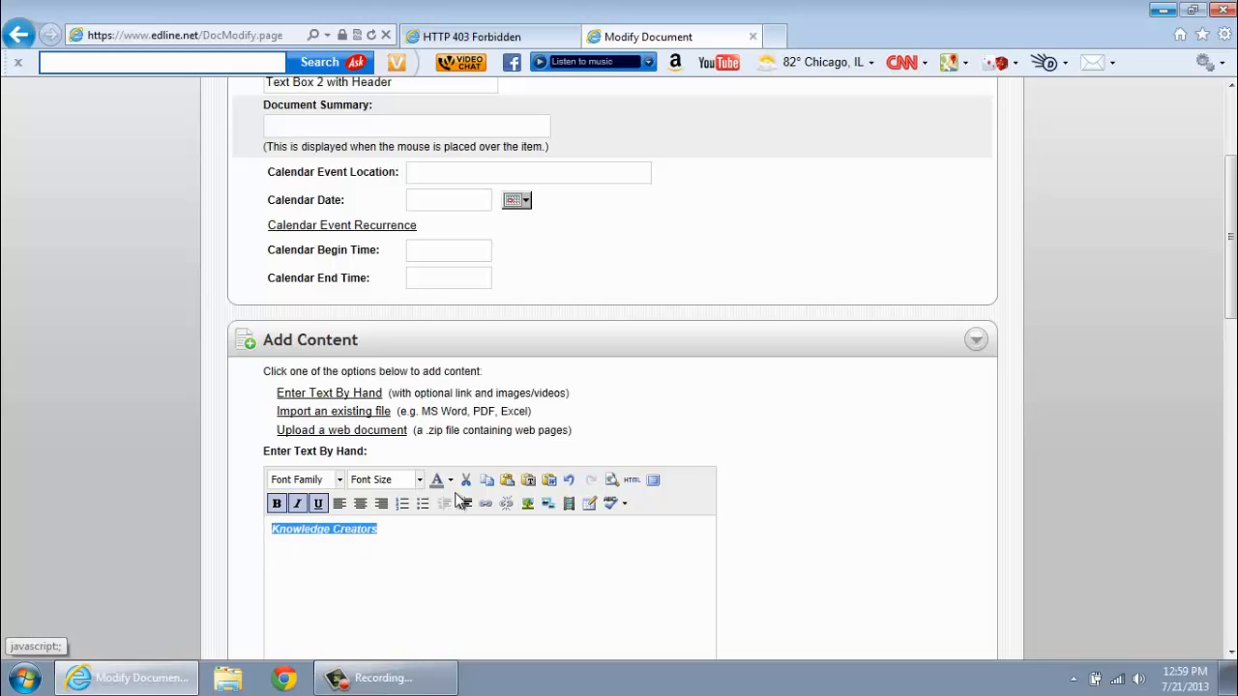
{"action": "left_click", "coordinate": [449, 480]}
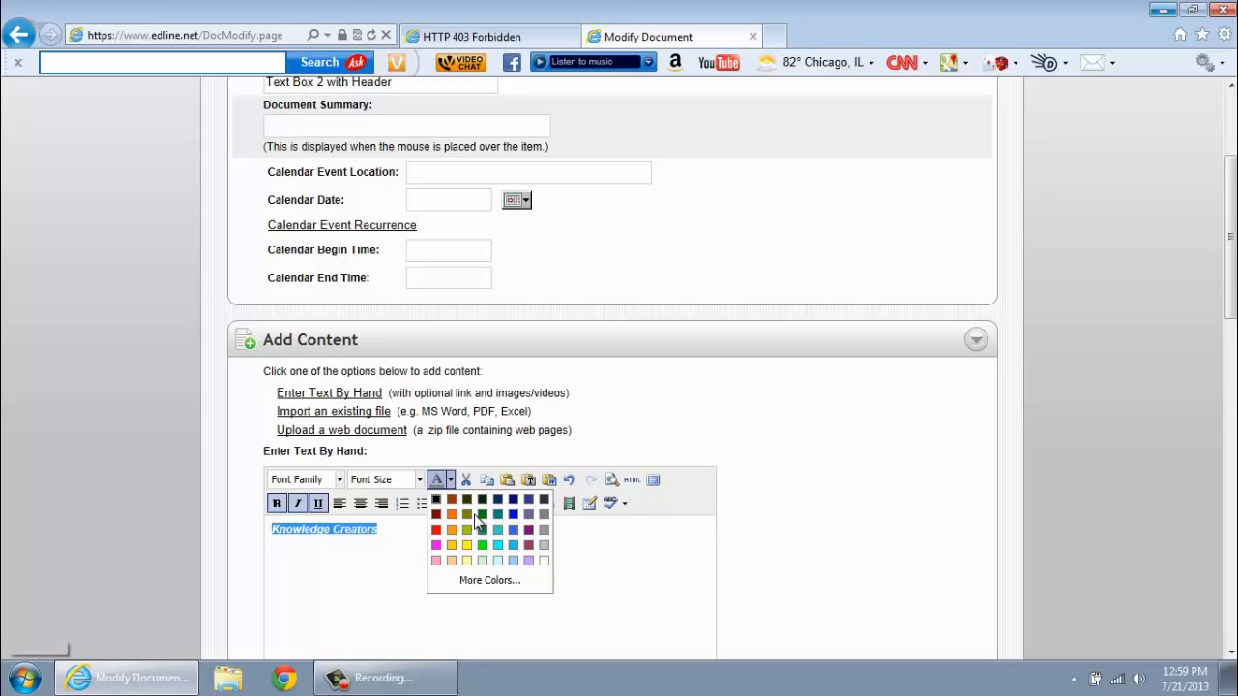
{"action": "left_click", "coordinate": [483, 500]}
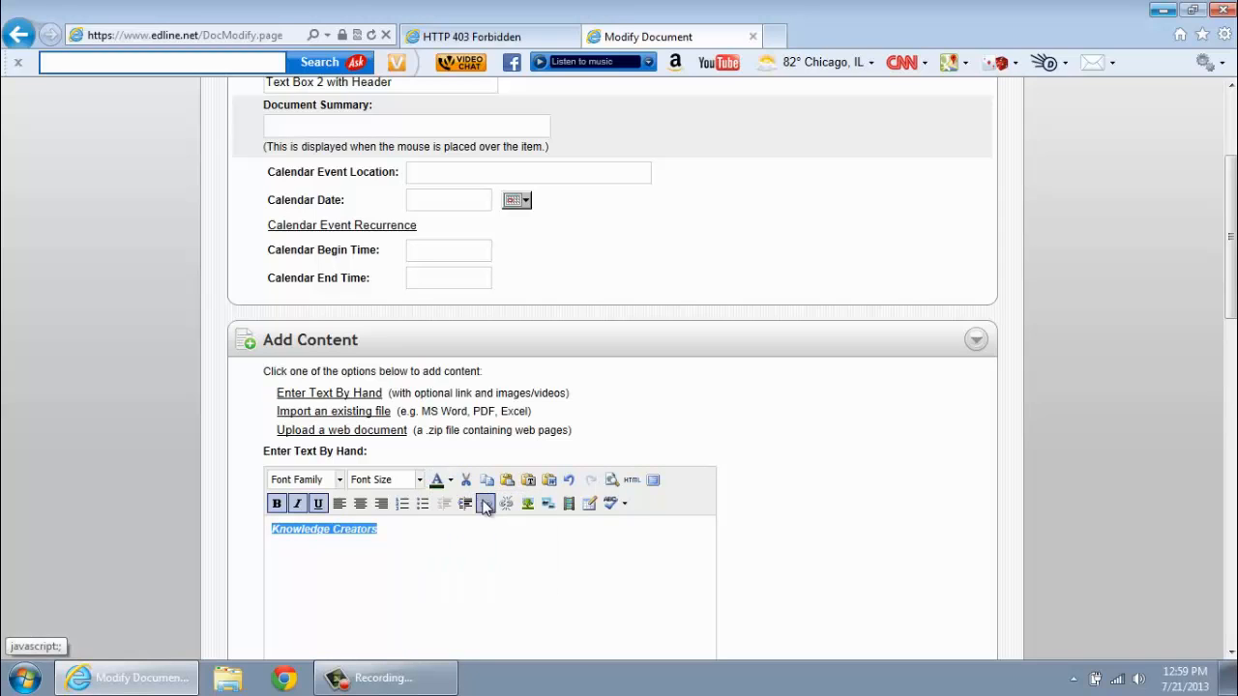
{"action": "left_click", "coordinate": [385, 480]}
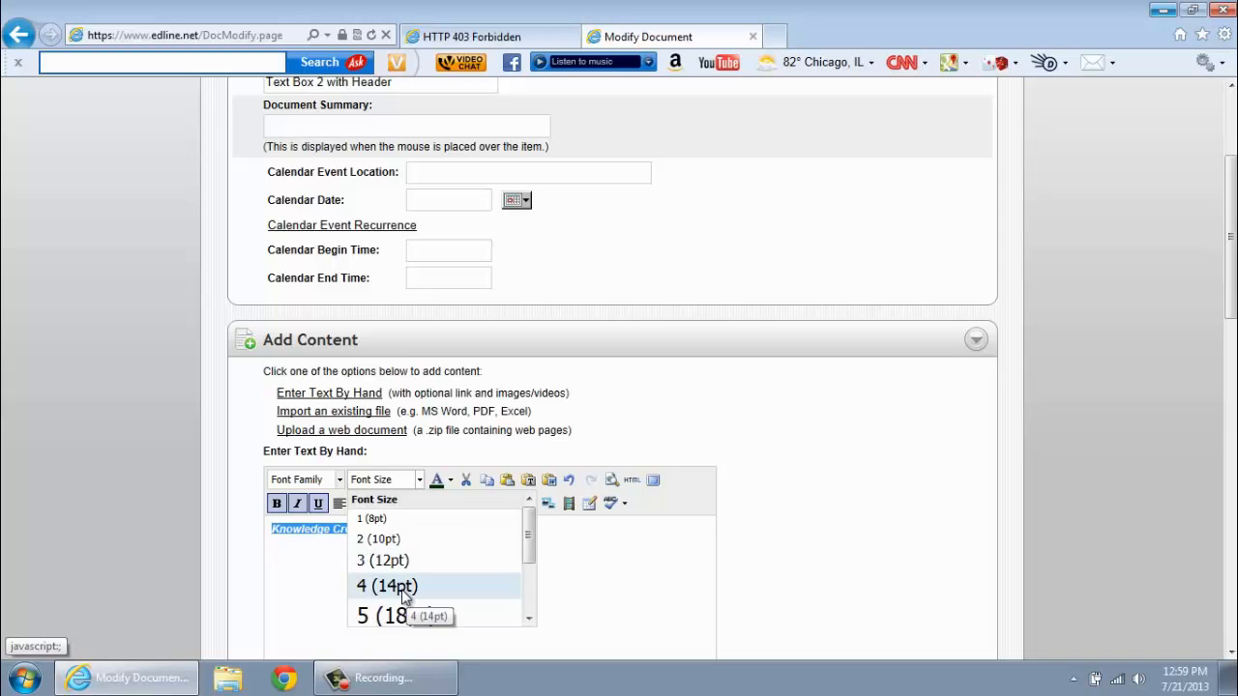
{"action": "left_click", "coordinate": [403, 590]}
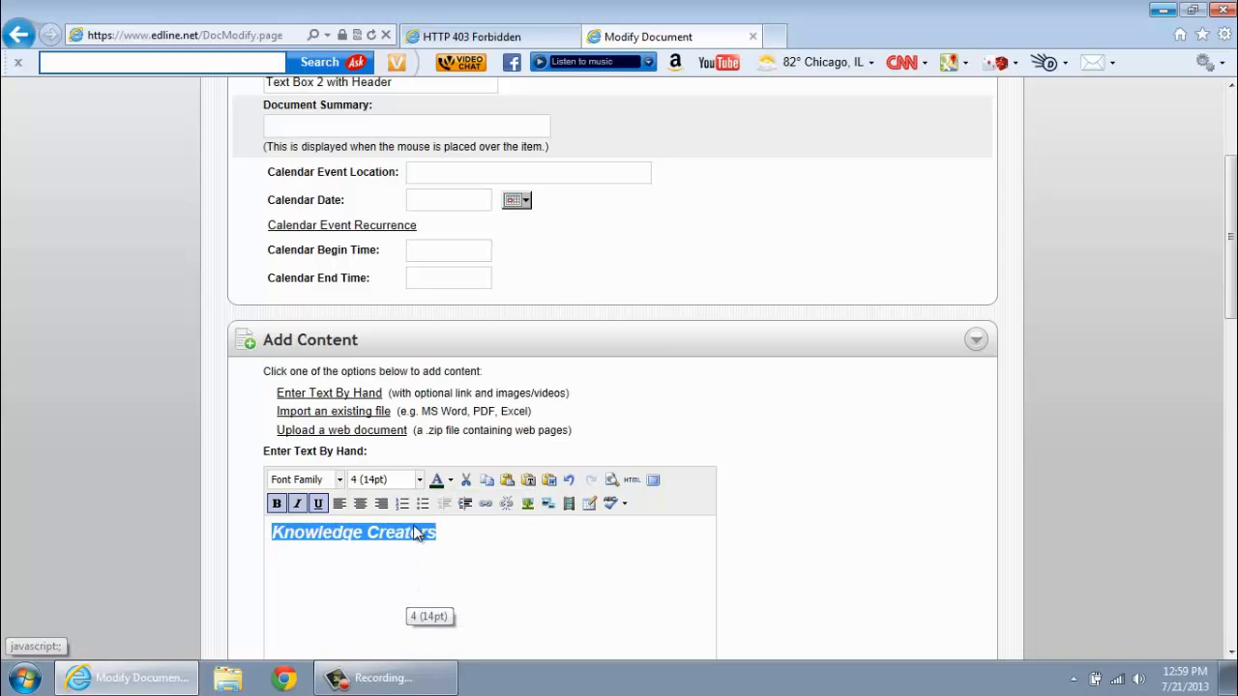
{"action": "left_click", "coordinate": [359, 503]}
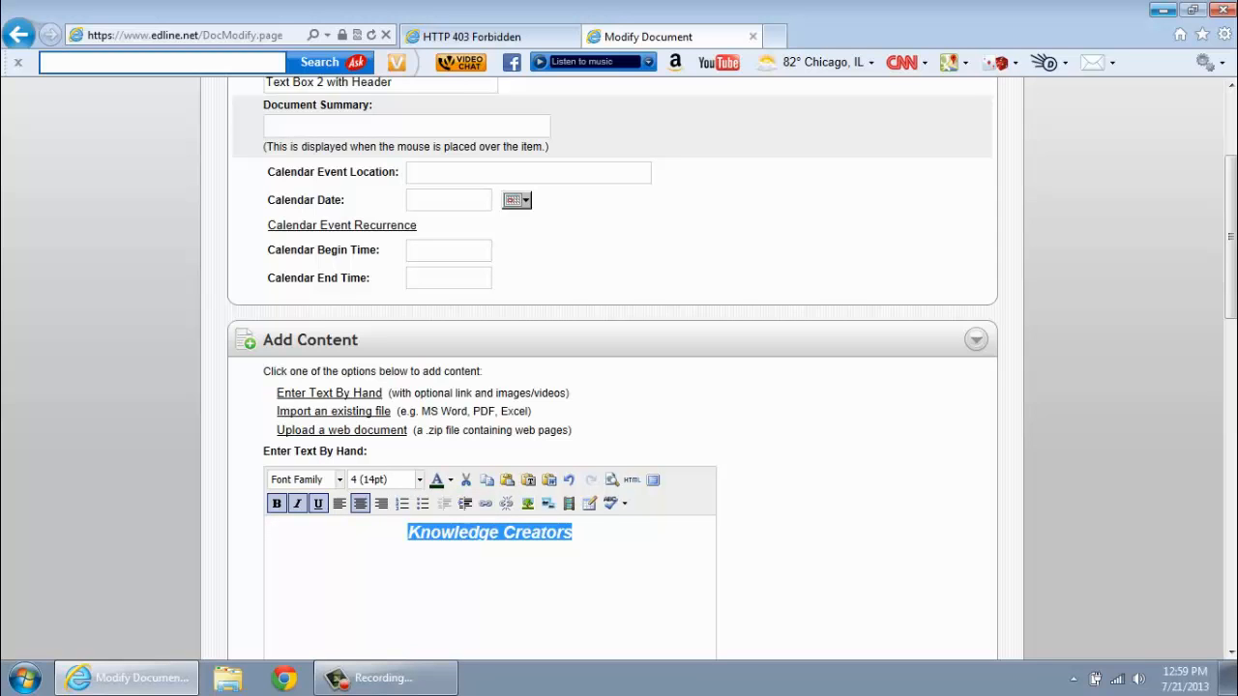
{"action": "left_click_drag", "start_coordinate": [1233, 227], "coordinate": [1233, 136]}
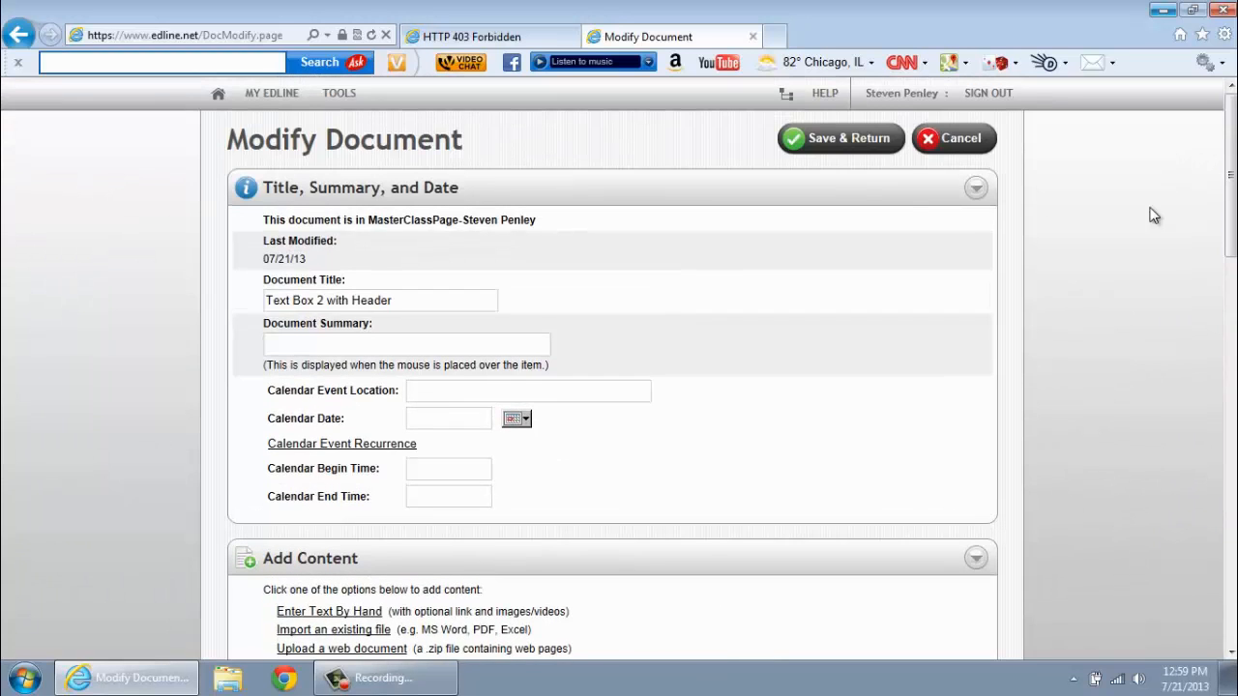
- Save the Knowledge Creators text box, then open the Contact Info box for editing
{"action": "left_click", "coordinate": [875, 140]}
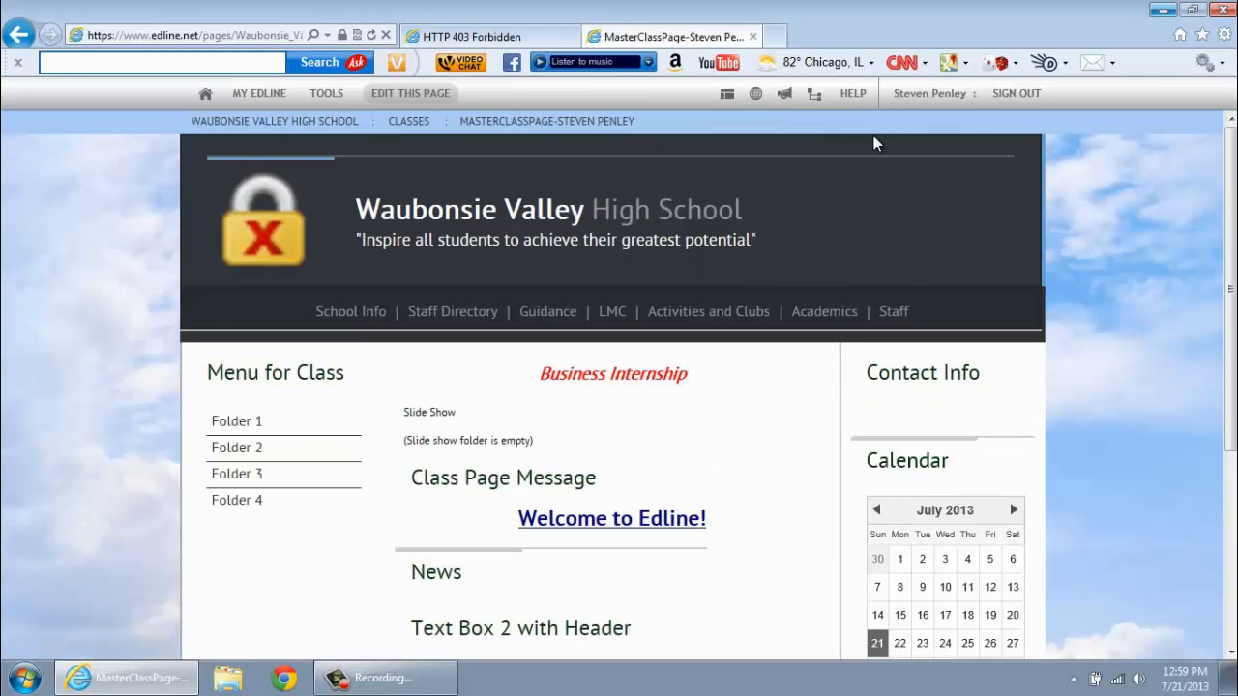
{"action": "left_click", "coordinate": [1231, 653]}
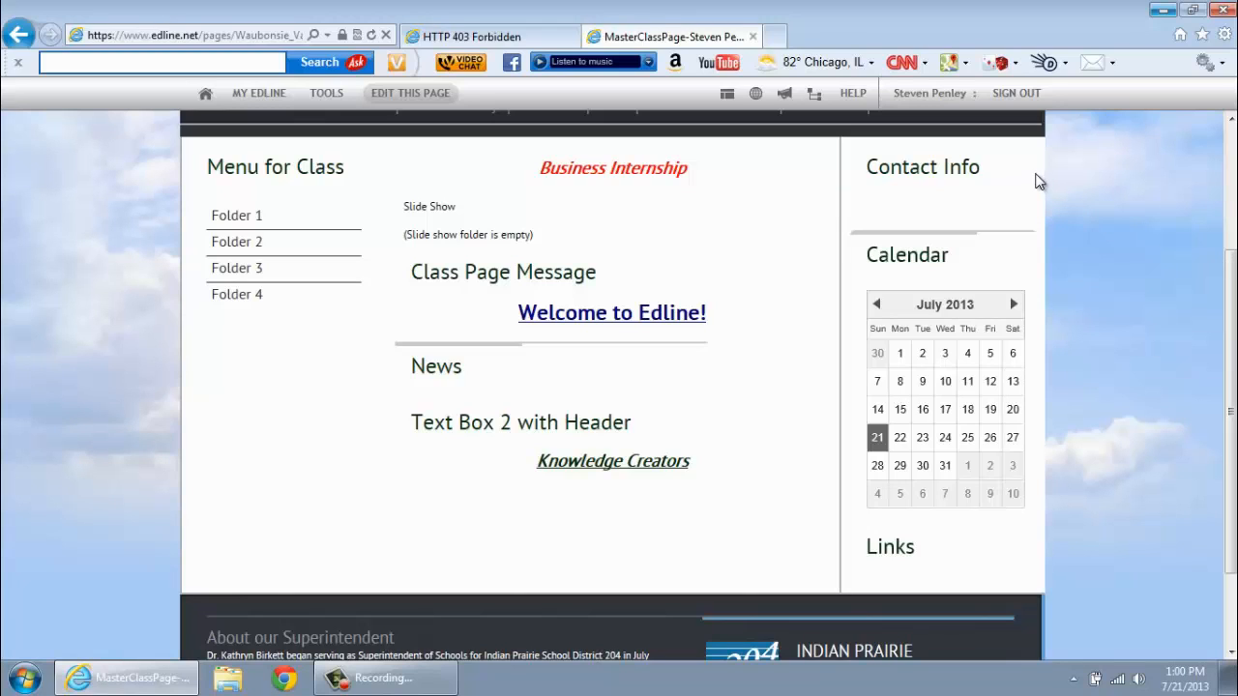
{"action": "mouse_move", "coordinate": [1038, 181]}
{"action": "left_click", "coordinate": [1033, 163]}
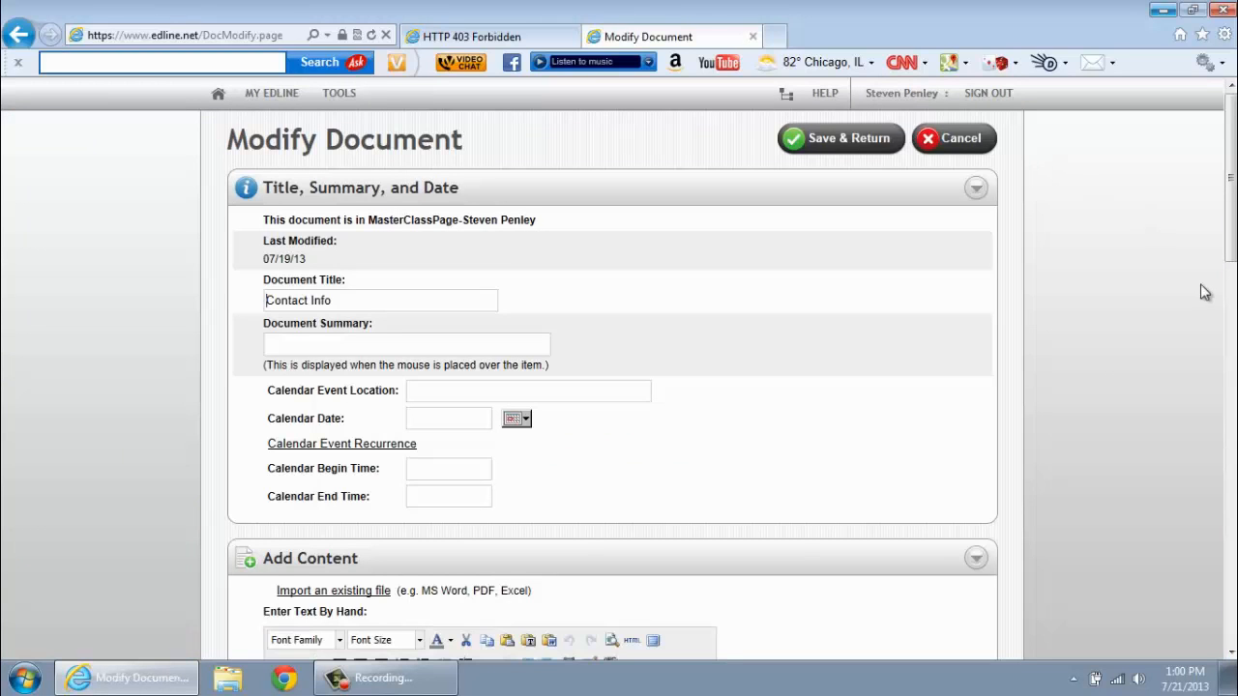
- Type the teacher's name and work phone number into the hand-entry text editor
{"action": "left_click_drag", "start_coordinate": [1231, 246], "coordinate": [1230, 339]}
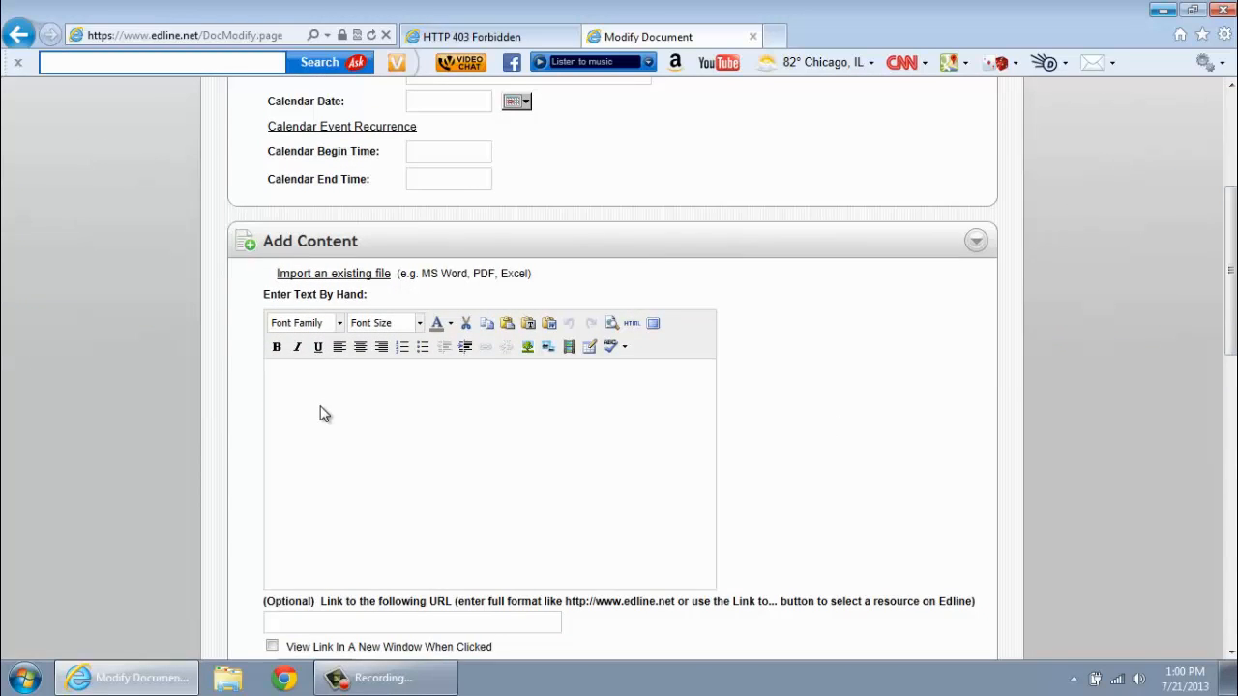
{"action": "left_click", "coordinate": [346, 277]}
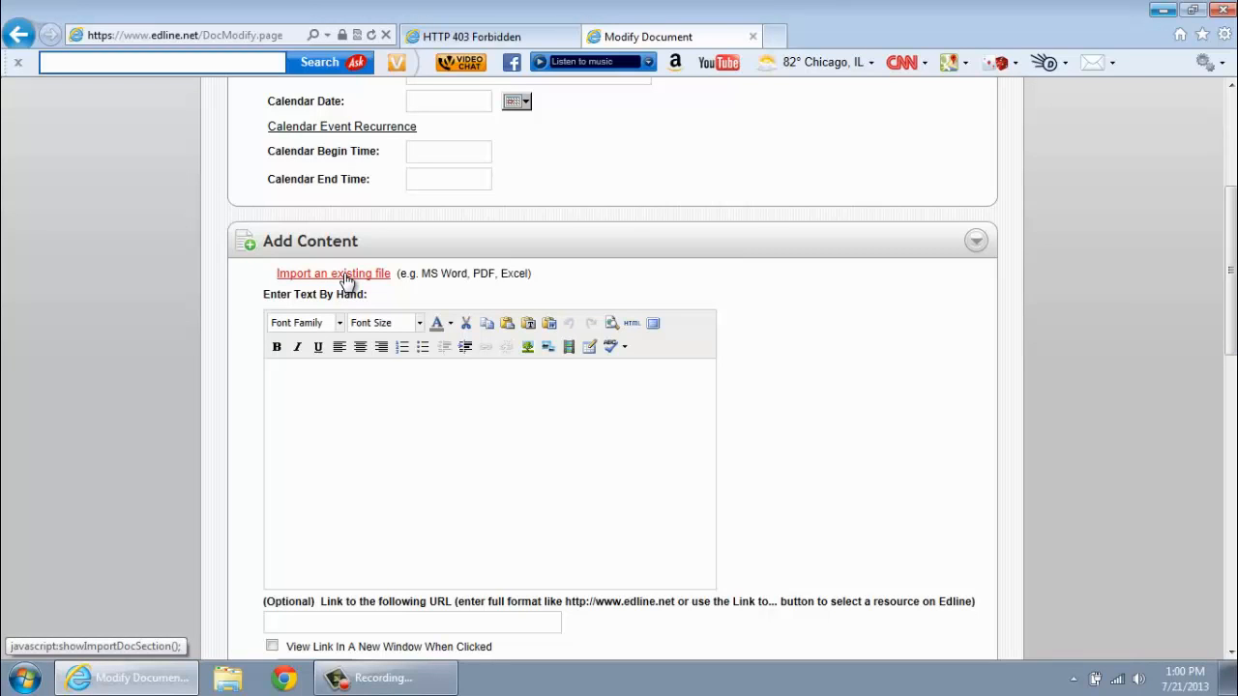
{"action": "left_click", "coordinate": [316, 381]}
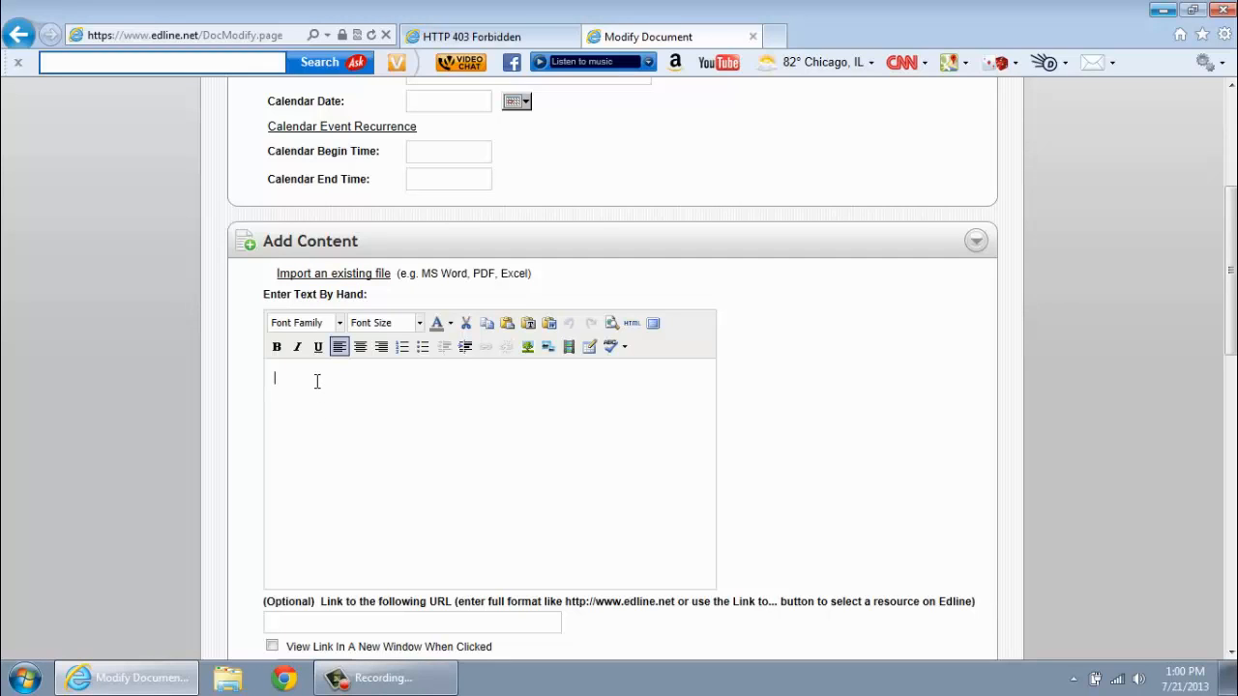
{"action": "key", "text": "BackSpace"}
{"action": "key", "text": "BackSpace"}
{"action": "key", "text": "BackSpace"}
- Add the teacher's e-mail address on a new line below the name as a link
{"action": "left_click", "coordinate": [345, 379]}
{"action": "key", "text": "Return"}
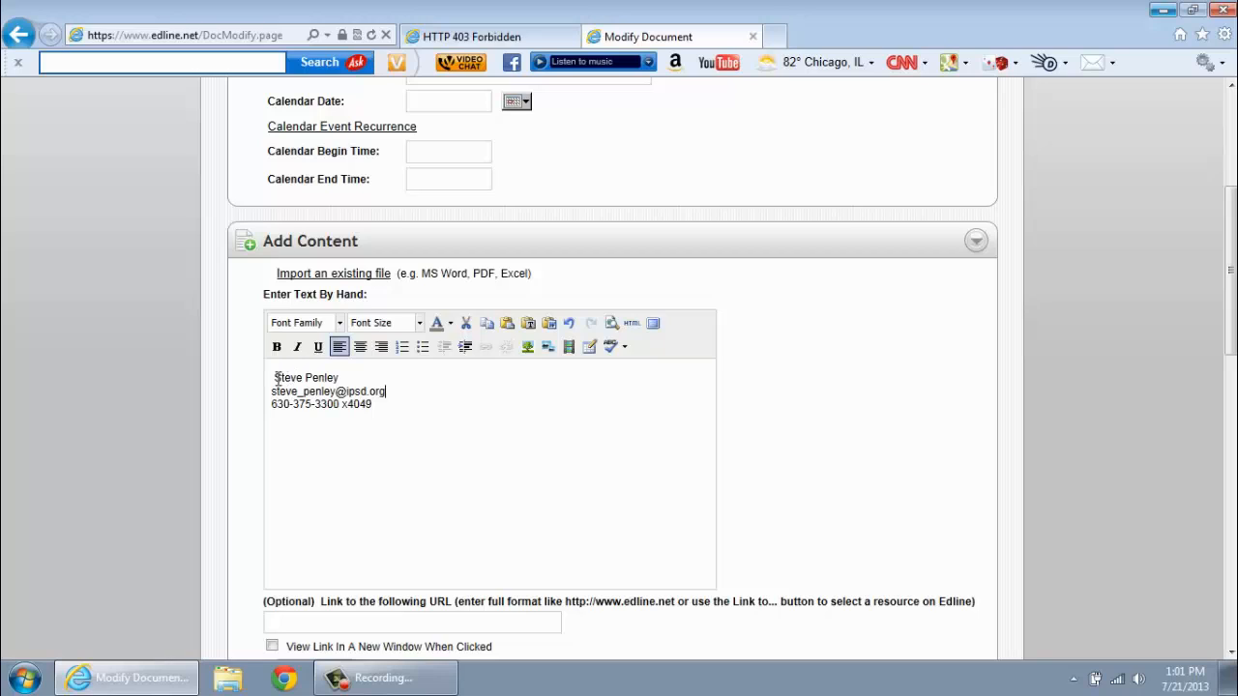
{"action": "key", "text": "Down"}
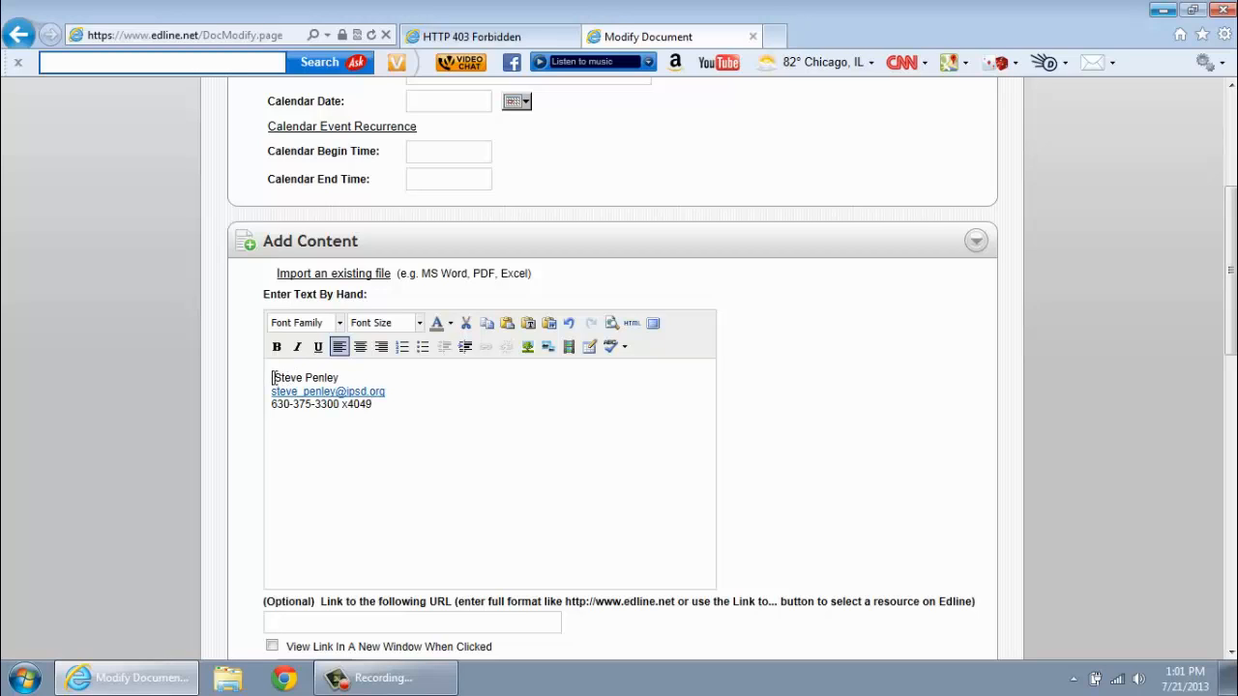
- Remove the leading space, add 'Business Teacher/DECA Advisor' below the name, and type 'Office Hours by appointment only.'
{"action": "key", "text": "BackSpace"}
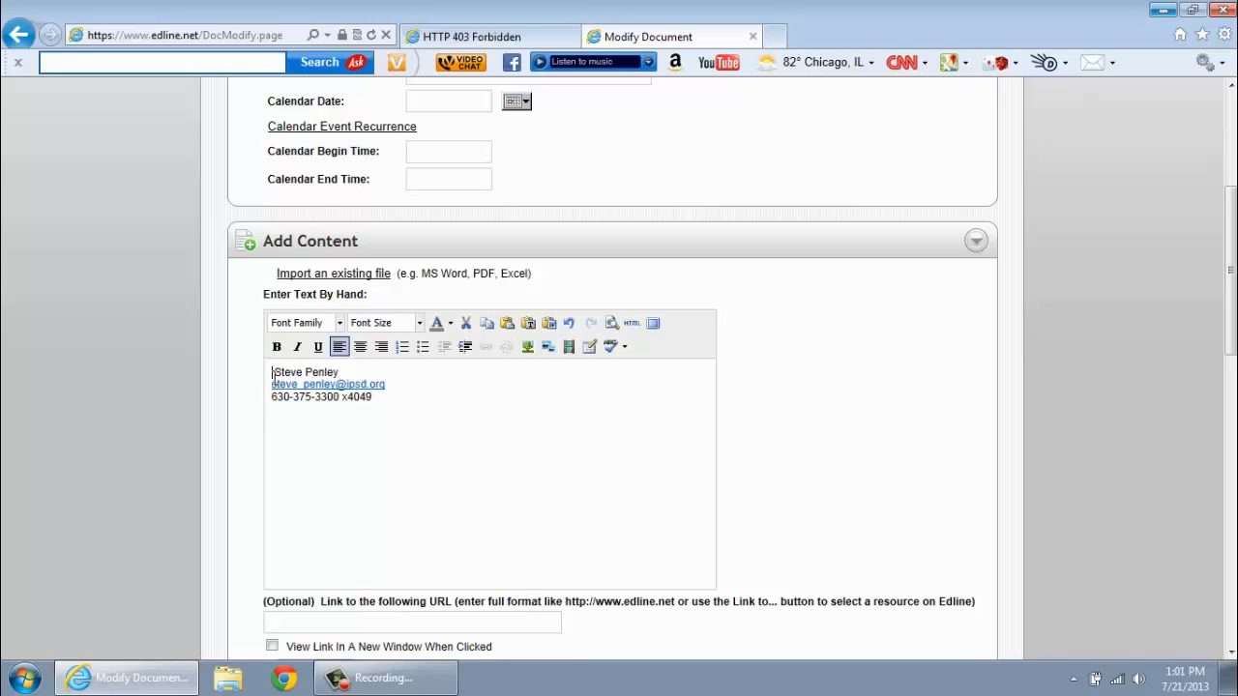
{"action": "key", "text": "Delete"}
{"action": "left_click", "coordinate": [337, 371]}
{"action": "key", "text": "Return"}
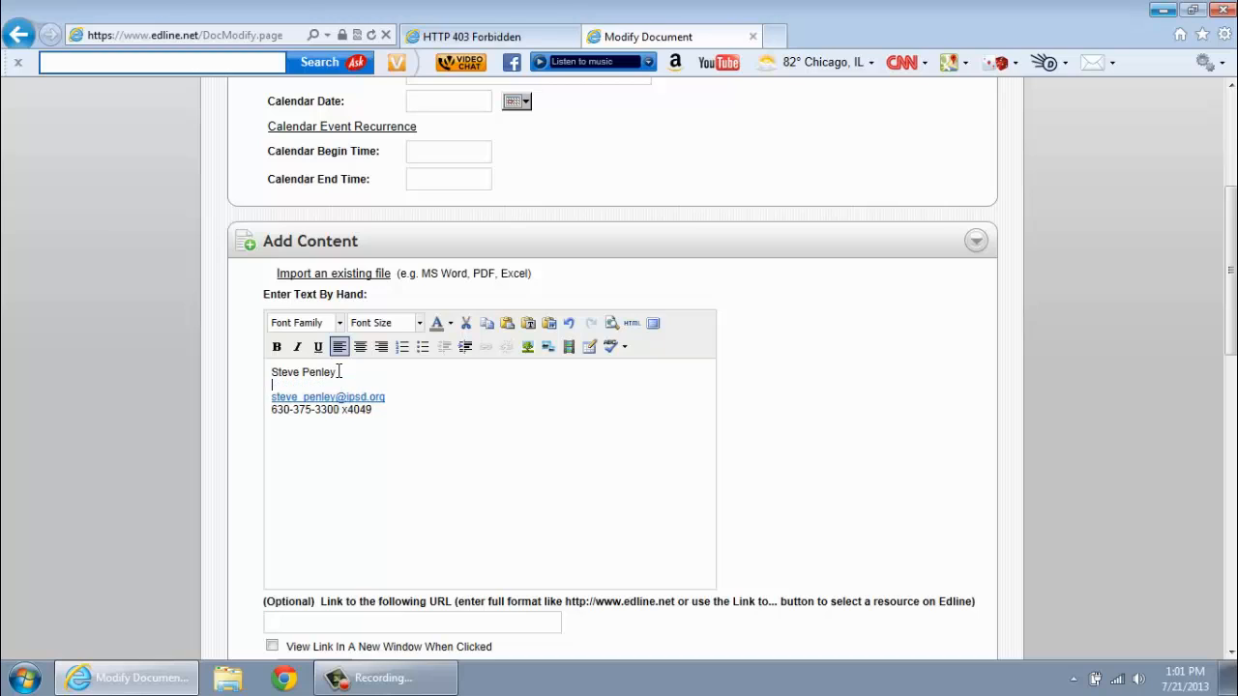
{"action": "type", "text": "Bsuin"}
{"action": "key", "text": "BackSpace"}
{"action": "key", "text": "BackSpace"}
{"action": "key", "text": "BackSpace"}
{"action": "type", "text": "usiness Teacher/DECA A"}
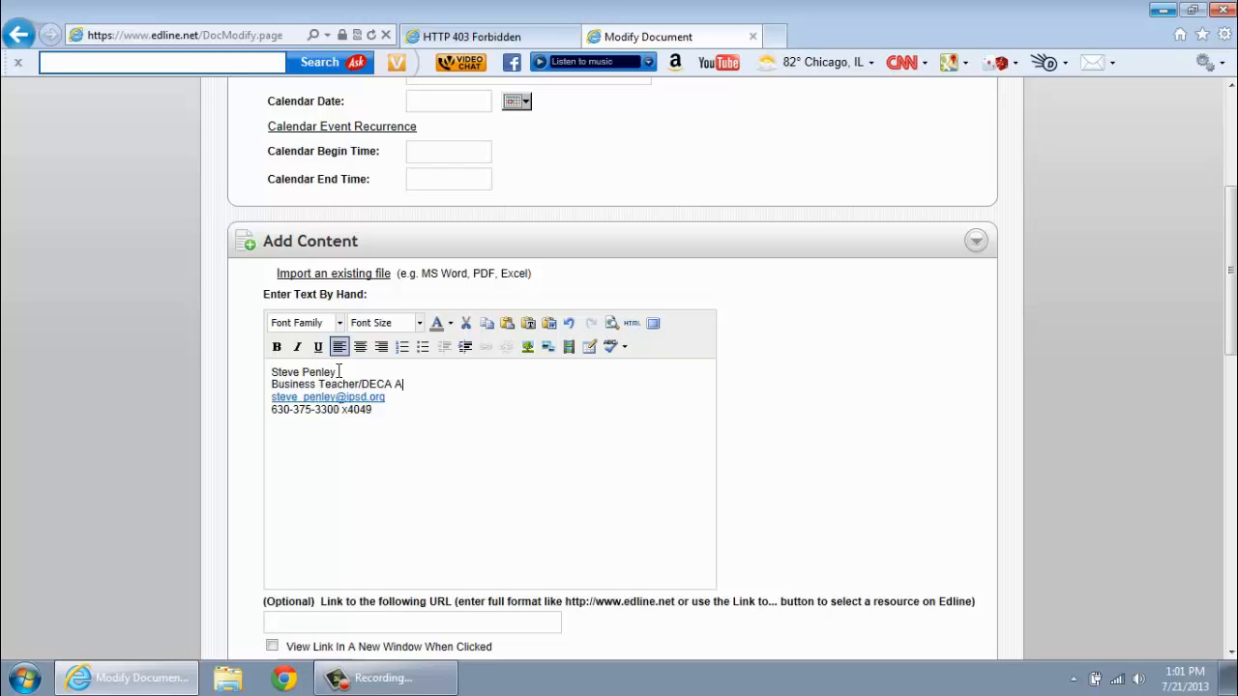
{"action": "type", "text": "dvisor"}
{"action": "type", "text": "Office Hou"}
{"action": "type", "text": "rs by appointmen"}
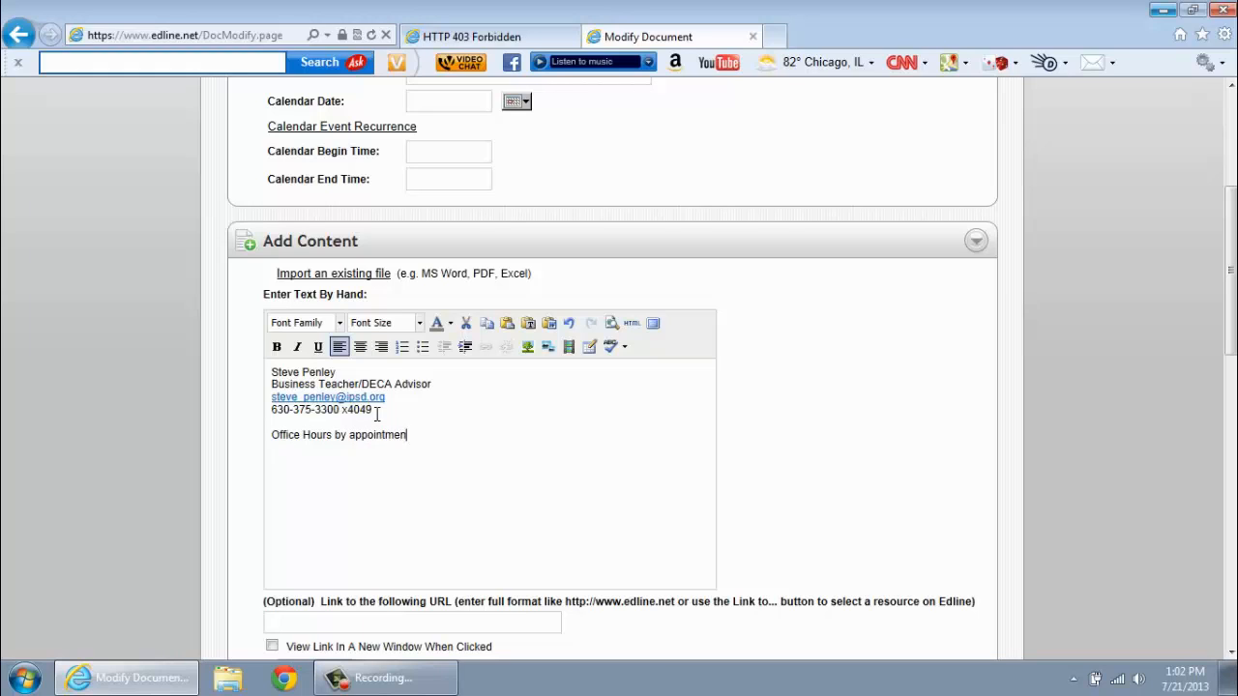
{"action": "type", "text": "t only."}
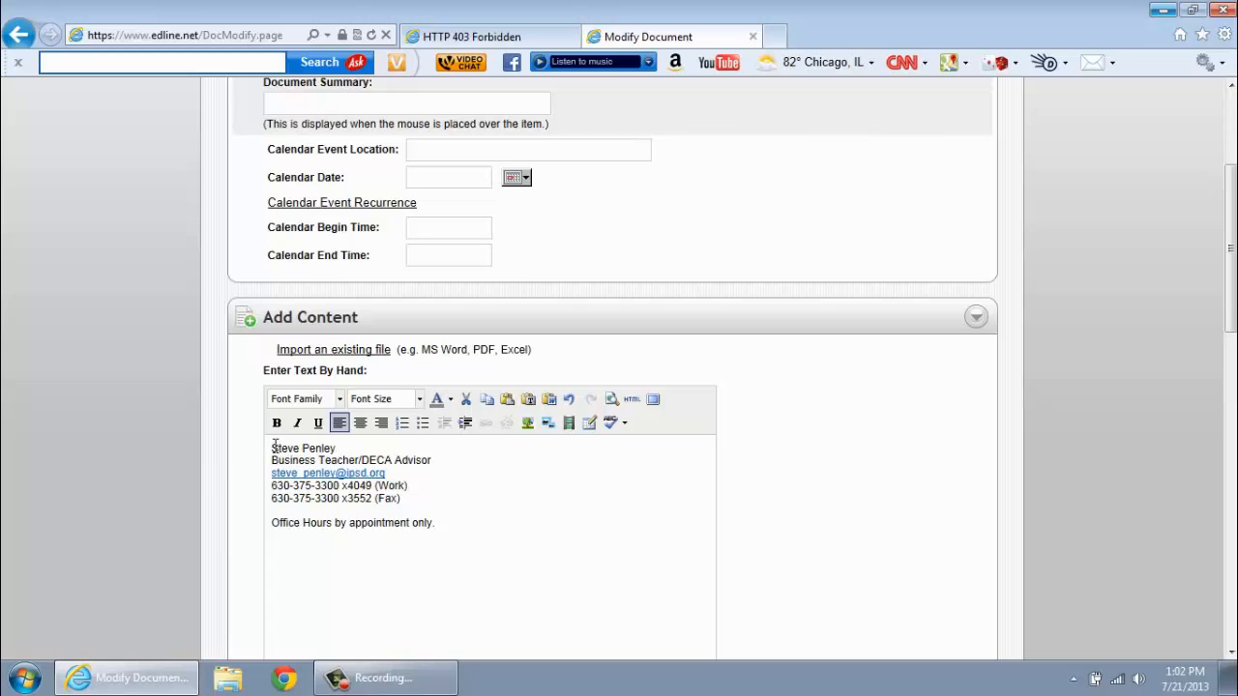
{"action": "left_click_drag", "start_coordinate": [272, 447], "coordinate": [447, 459]}
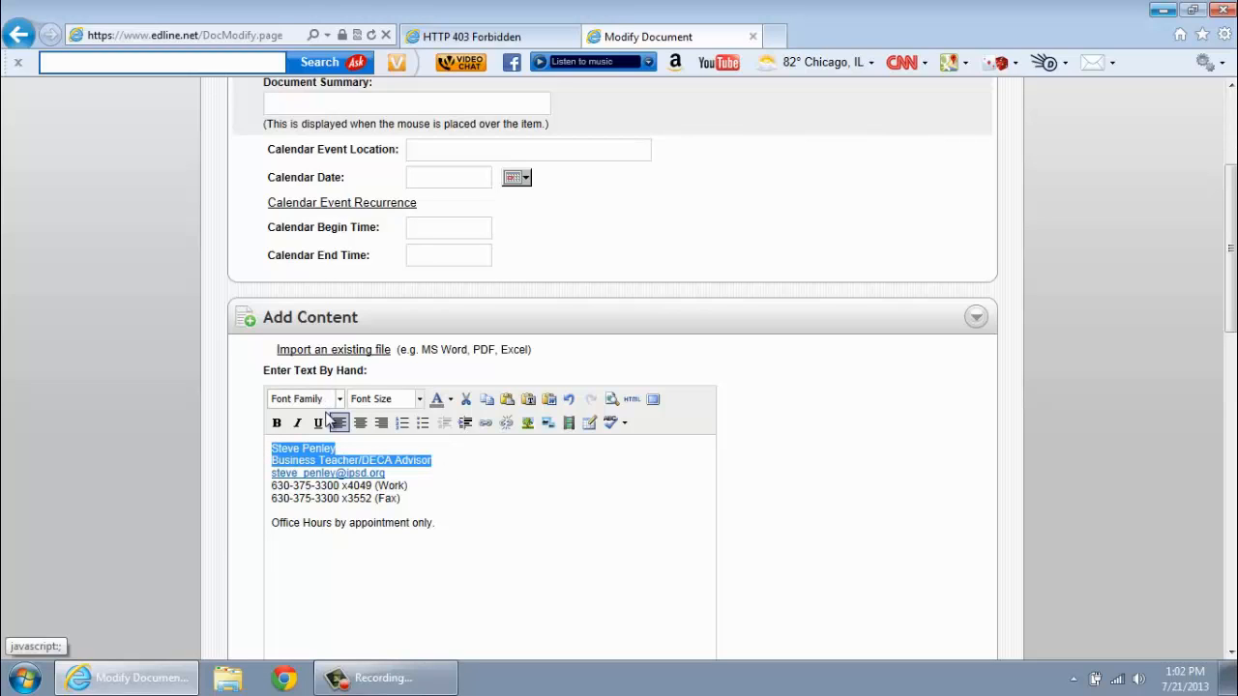
- Make the name and Business Teacher/DECA Advisor lines bold at 12pt
{"action": "left_click", "coordinate": [277, 422]}
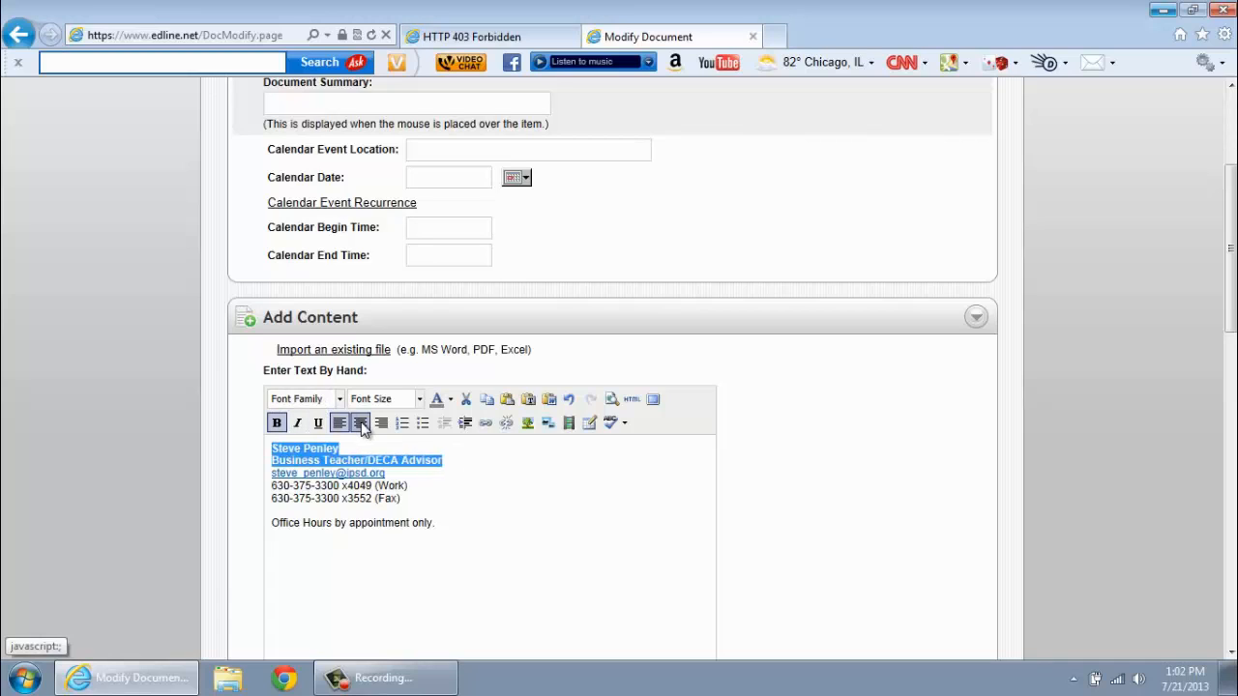
{"action": "left_click", "coordinate": [420, 400]}
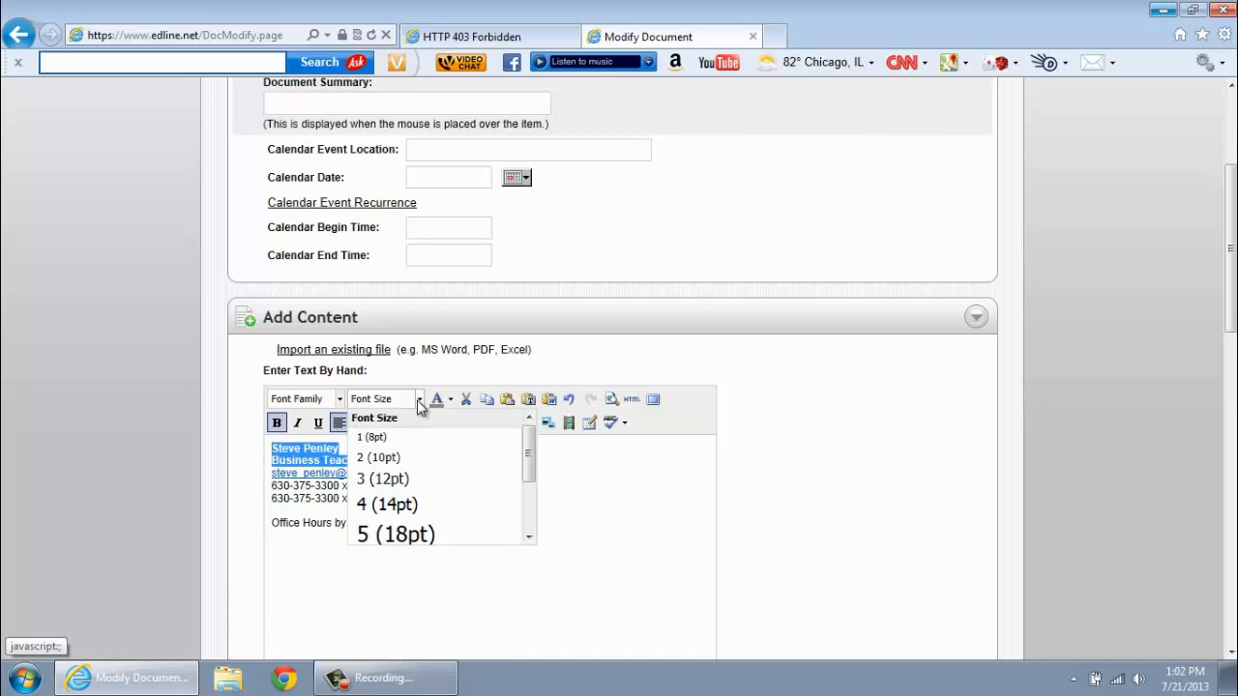
{"action": "left_click", "coordinate": [400, 481]}
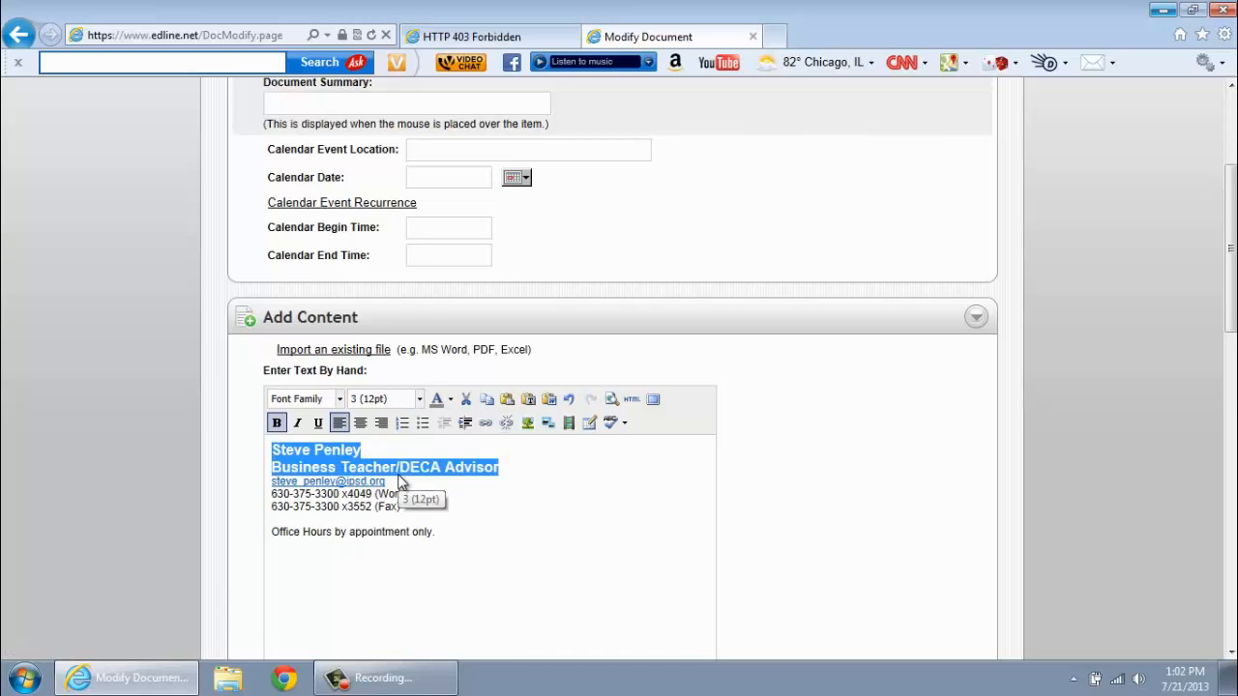
{"action": "left_click", "coordinate": [392, 484]}
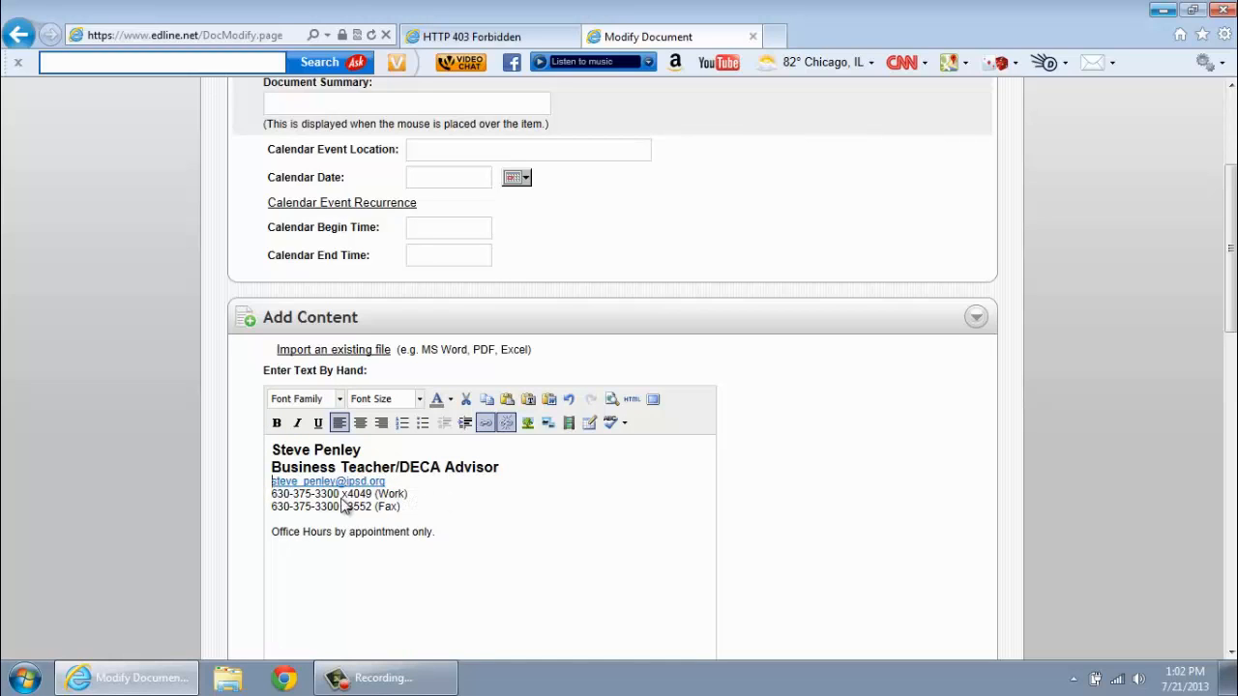
- Set the e-mail and phone lines to 10pt
{"action": "left_click_drag", "start_coordinate": [398, 507], "coordinate": [279, 485]}
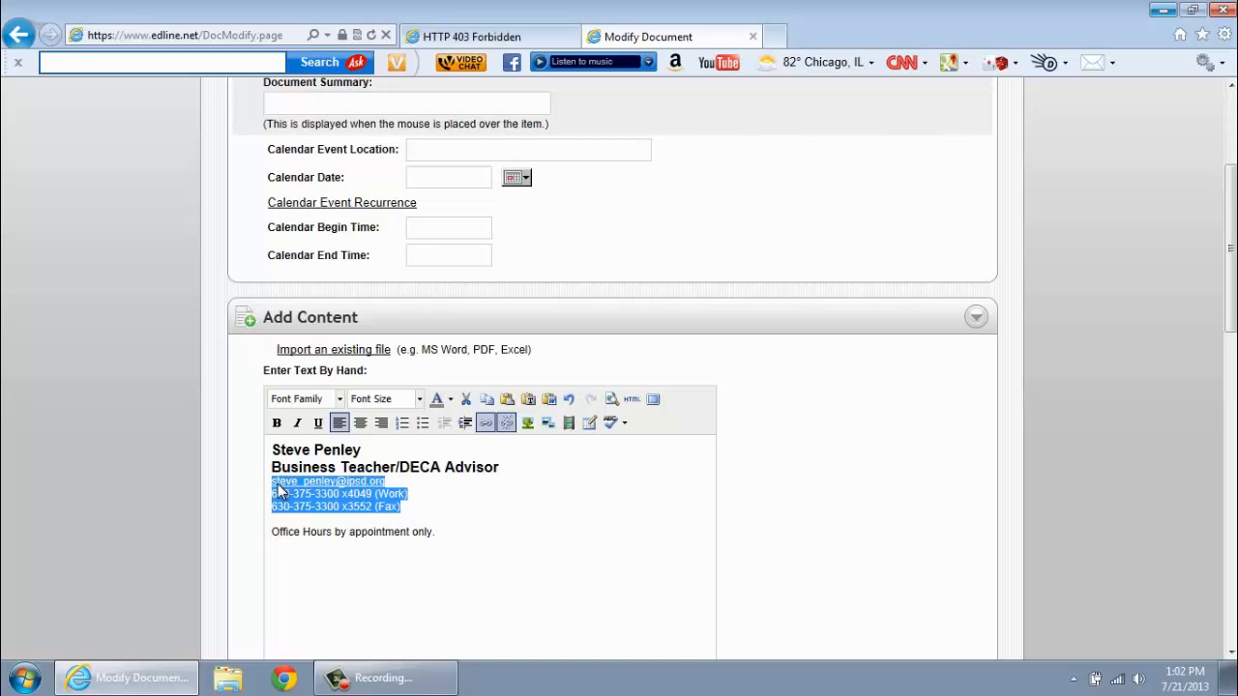
{"action": "left_click", "coordinate": [418, 399]}
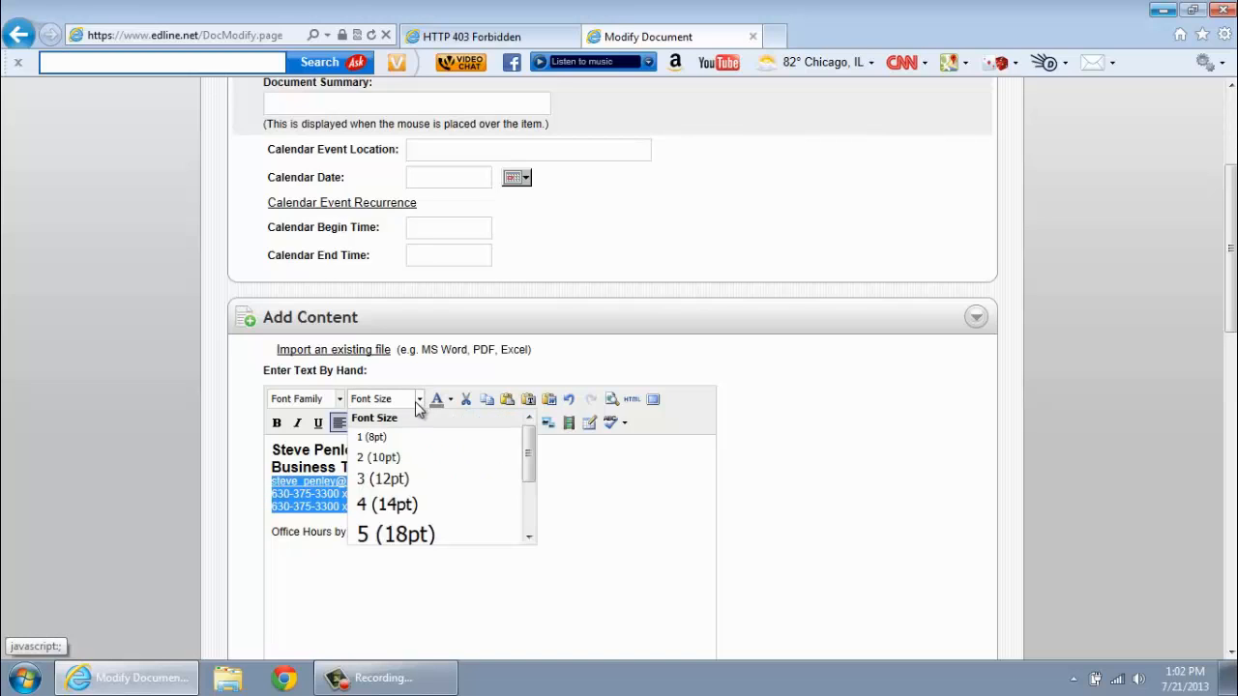
{"action": "left_click", "coordinate": [387, 459]}
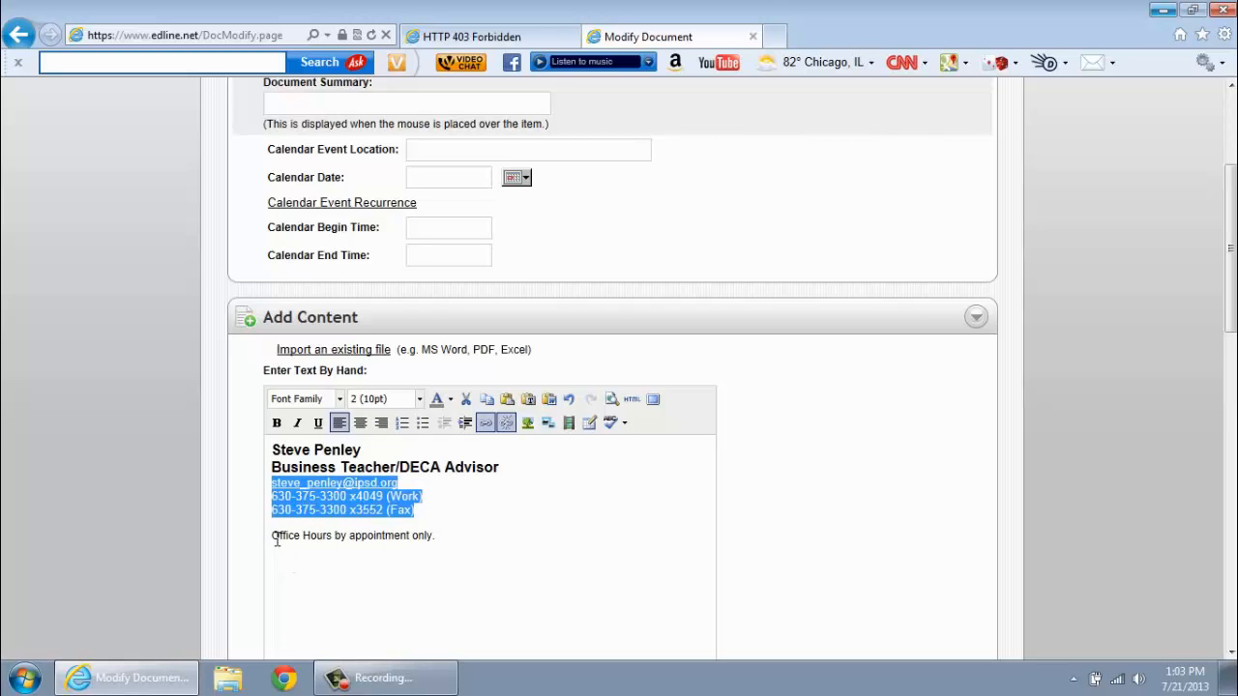
{"action": "left_click_drag", "start_coordinate": [272, 534], "coordinate": [474, 544]}
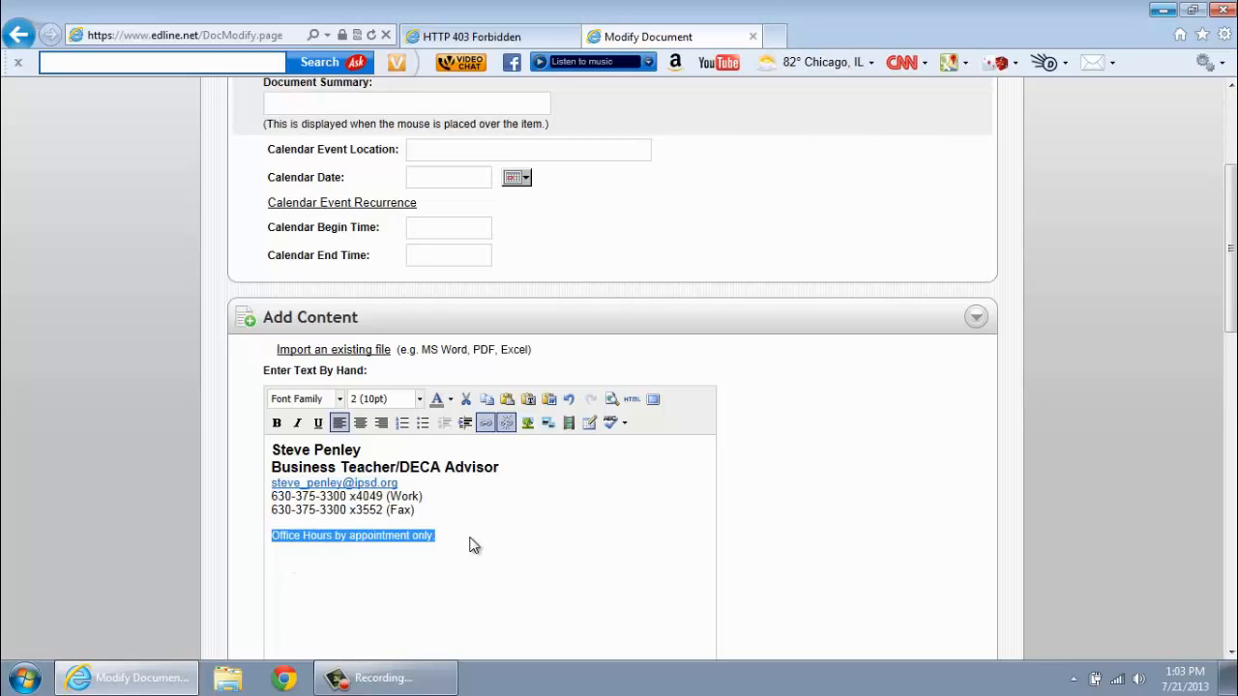
- Make 'Office Hours by appointment only.' bold, italic, red and 10pt, then save the Contact Info
{"action": "left_click", "coordinate": [277, 423]}
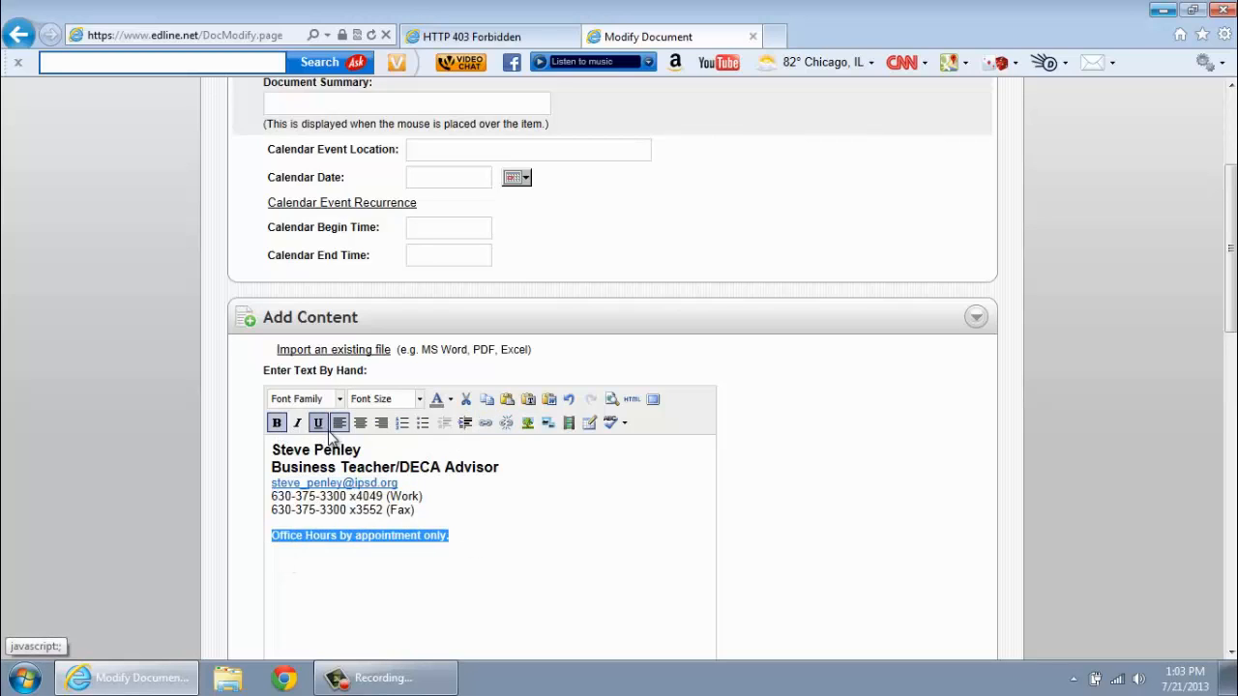
{"action": "left_click", "coordinate": [298, 426]}
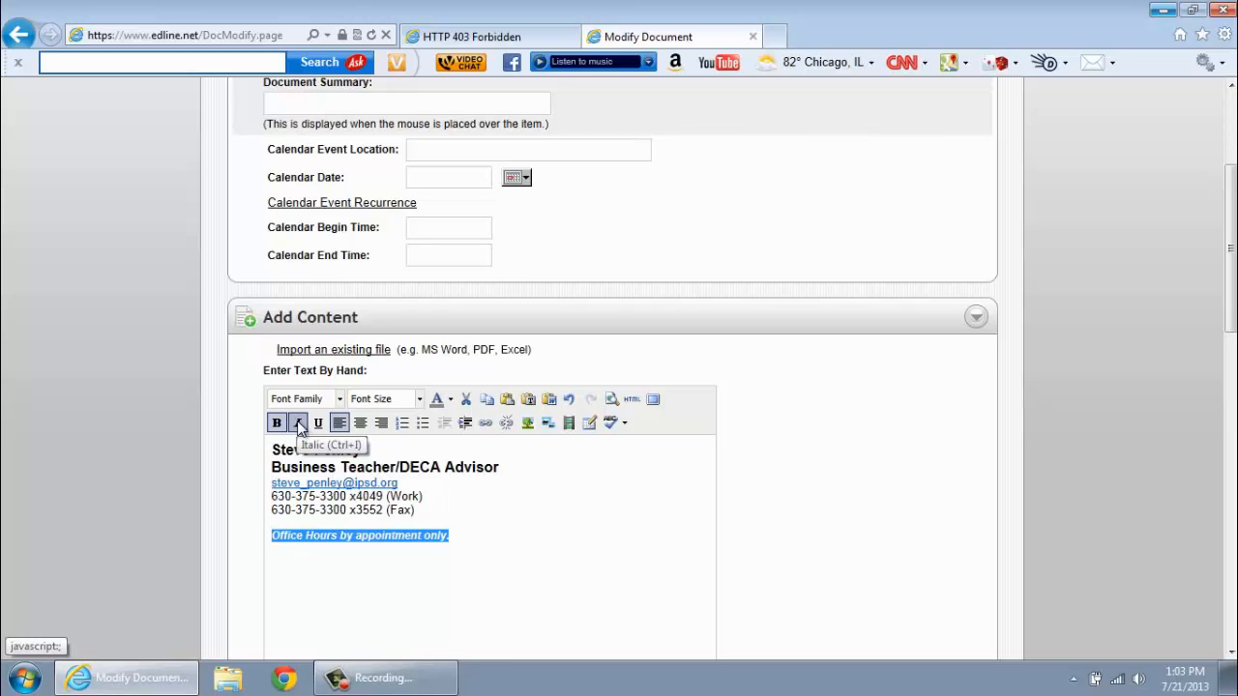
{"action": "left_click", "coordinate": [420, 399]}
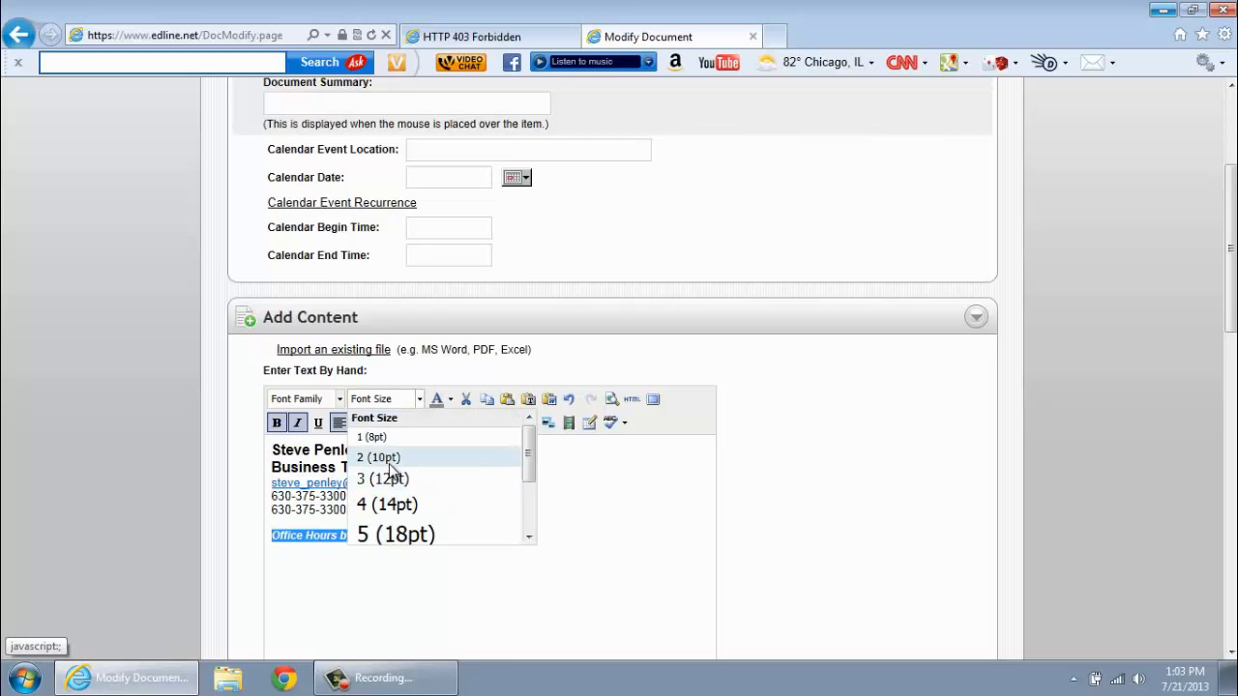
{"action": "left_click", "coordinate": [390, 463]}
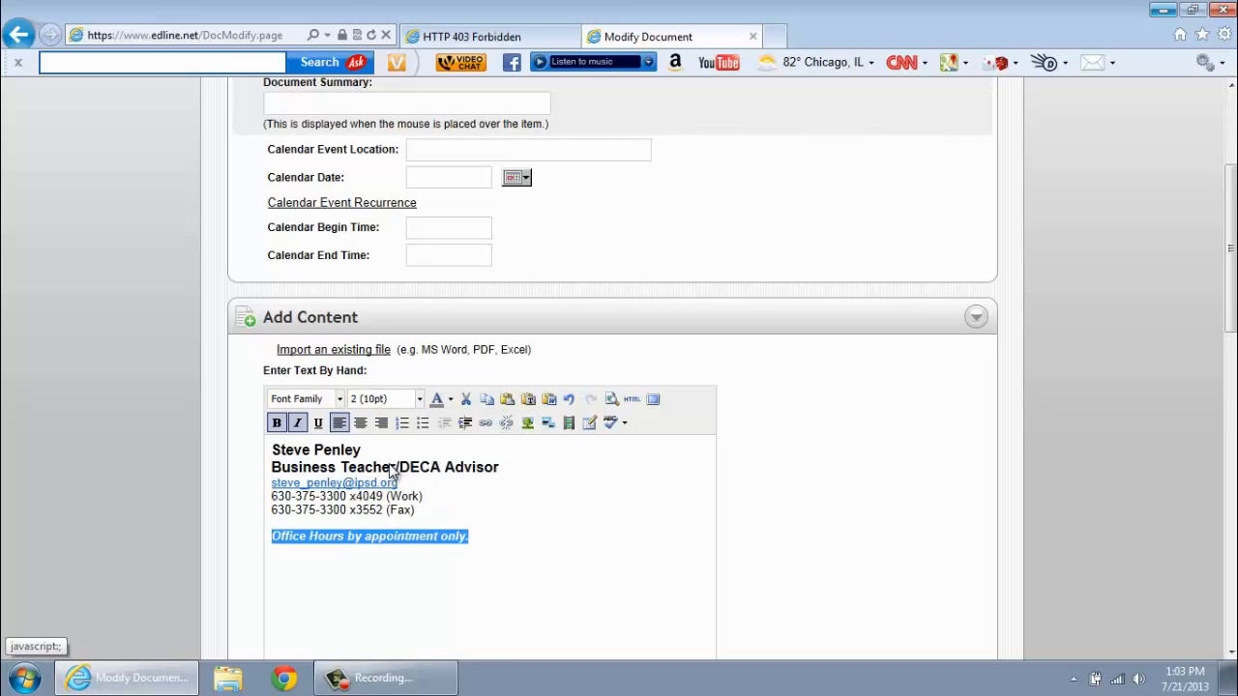
{"action": "left_click", "coordinate": [450, 400]}
{"action": "left_click", "coordinate": [436, 448]}
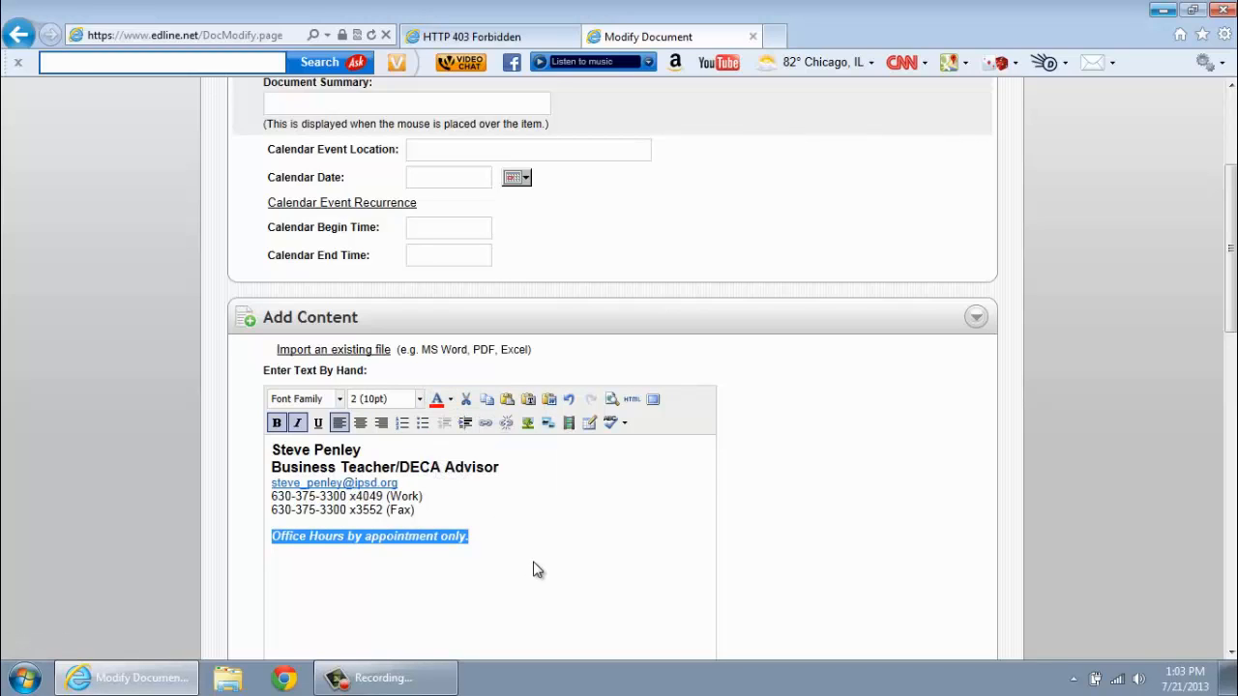
{"action": "left_click", "coordinate": [518, 524]}
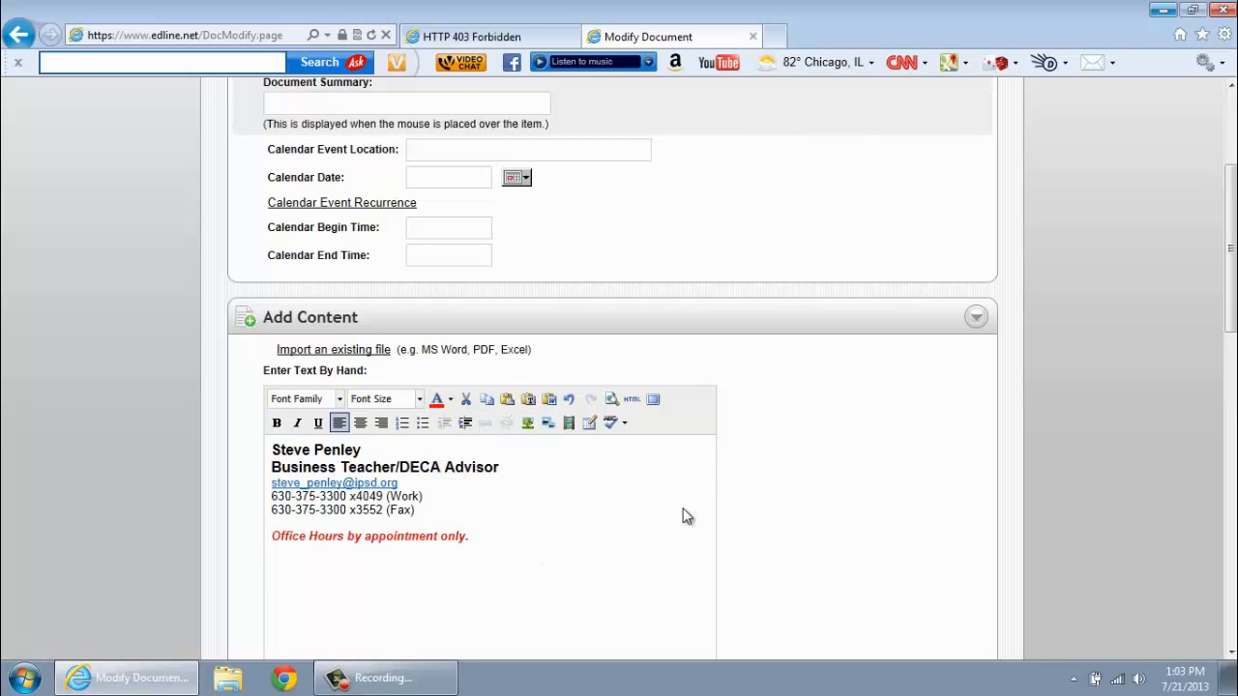
{"action": "left_click_drag", "start_coordinate": [1228, 258], "coordinate": [1228, 184]}
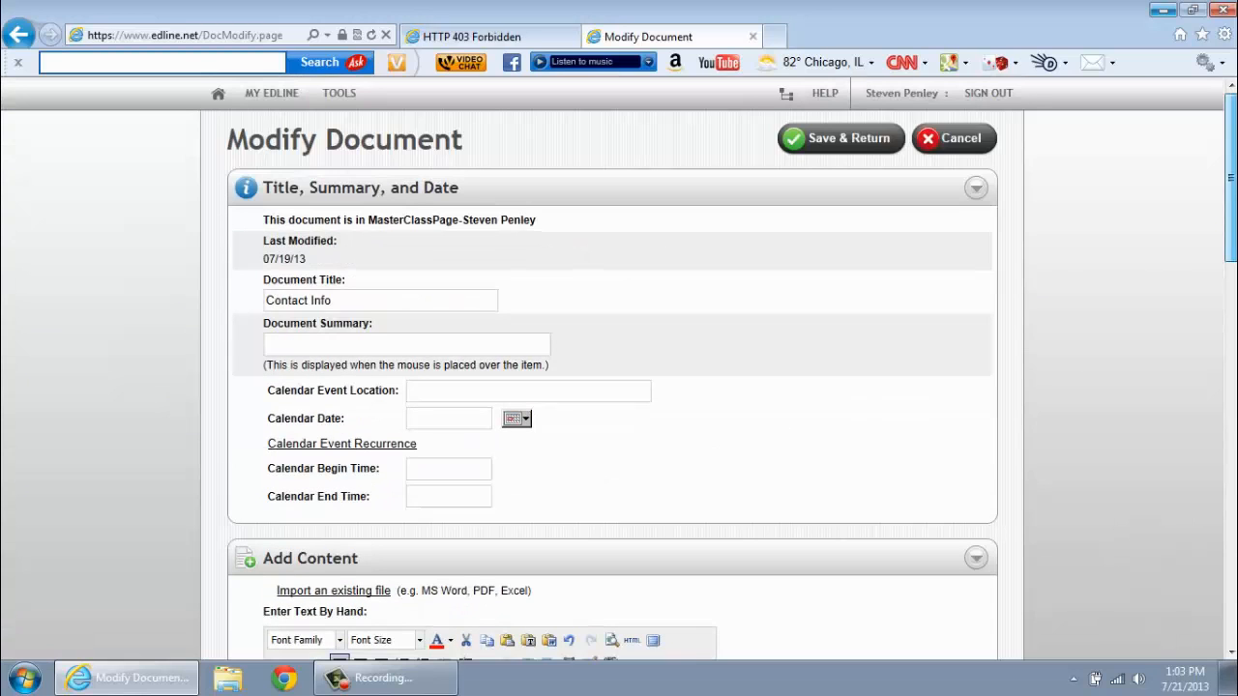
{"action": "left_click", "coordinate": [868, 138]}
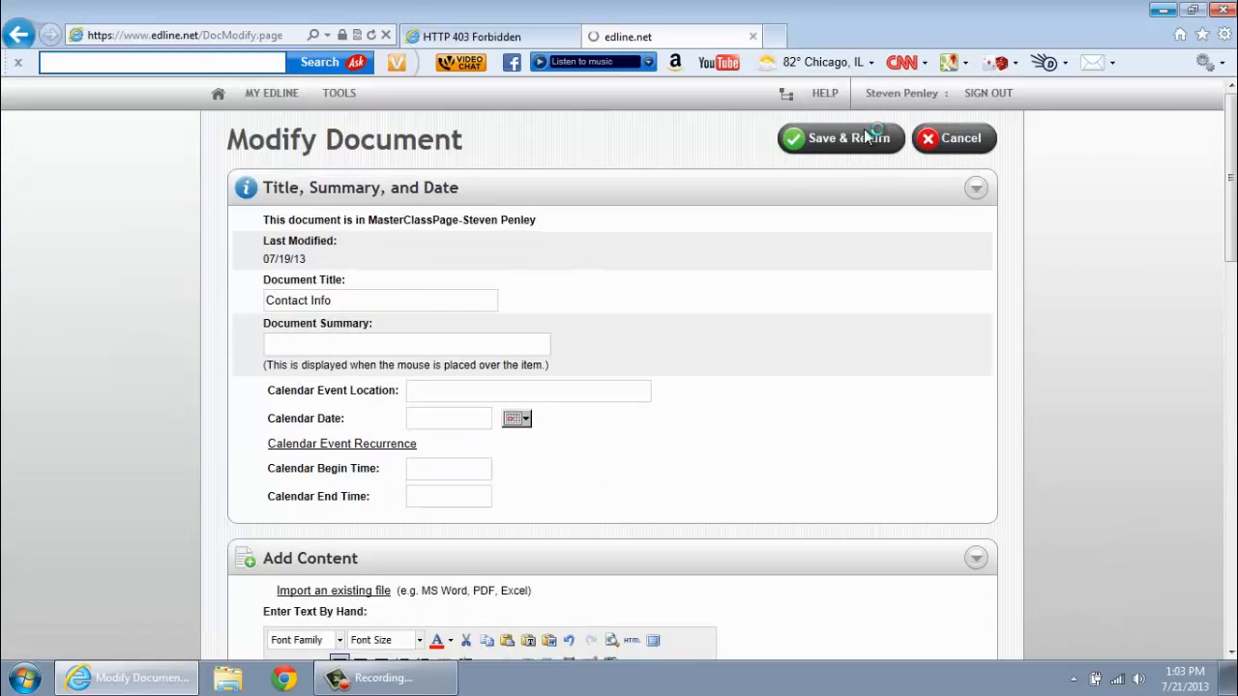